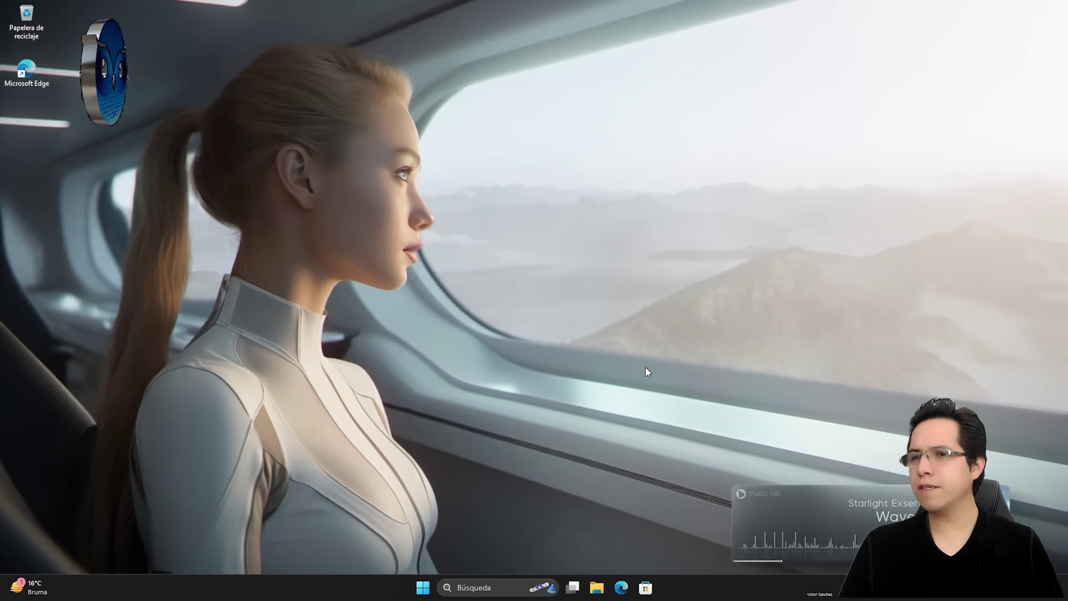
Step: Turn on advanced sharing for the Material SSH y VDI folder on drive C:
{"action": "left_click", "coordinate": [621, 587]}
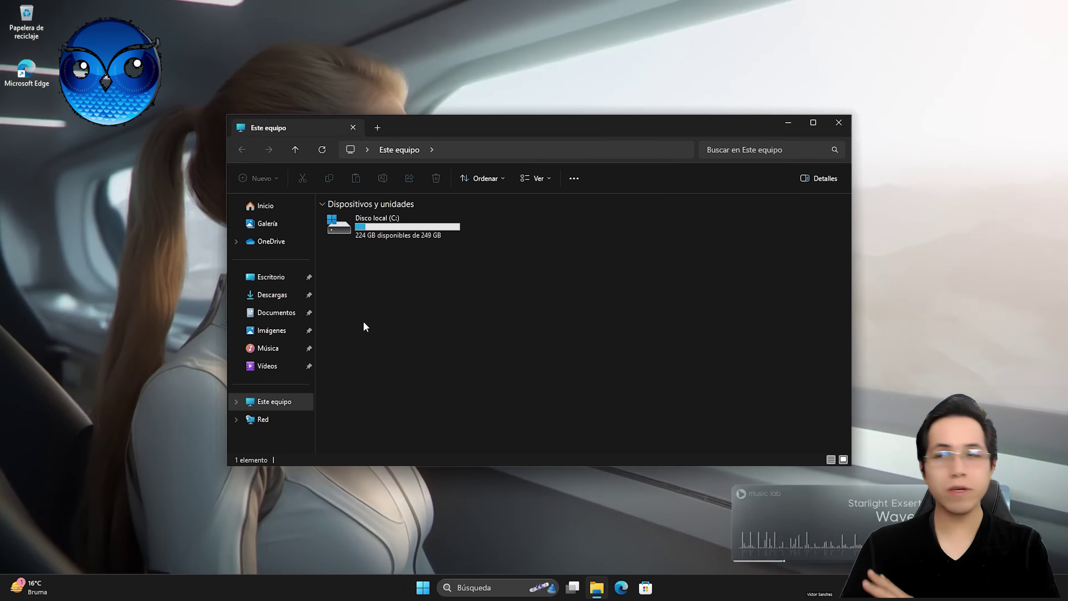
{"action": "double_click", "coordinate": [422, 228]}
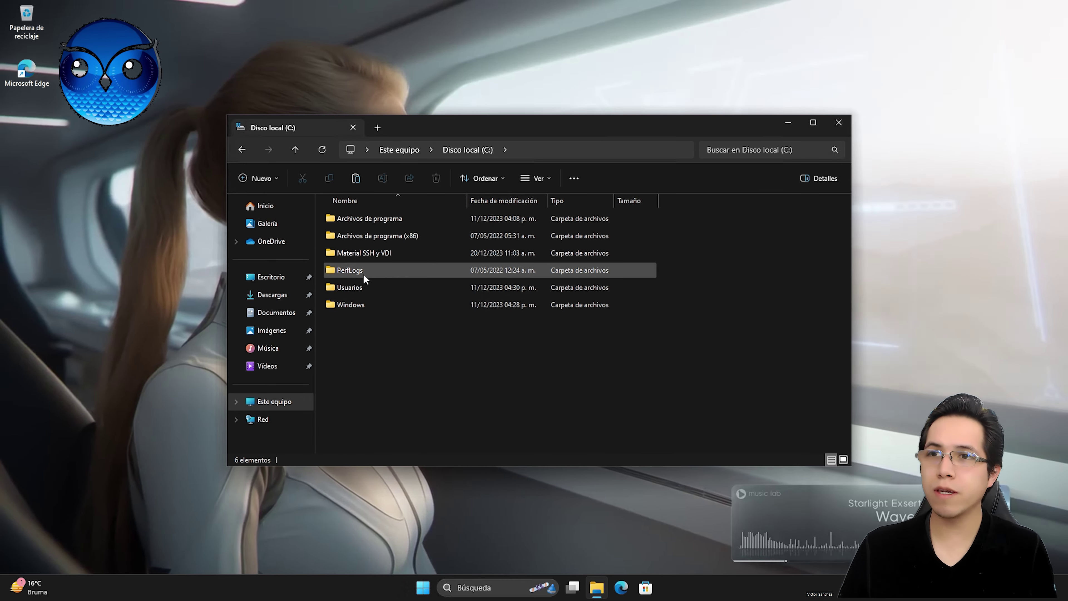
{"action": "left_click", "coordinate": [363, 256]}
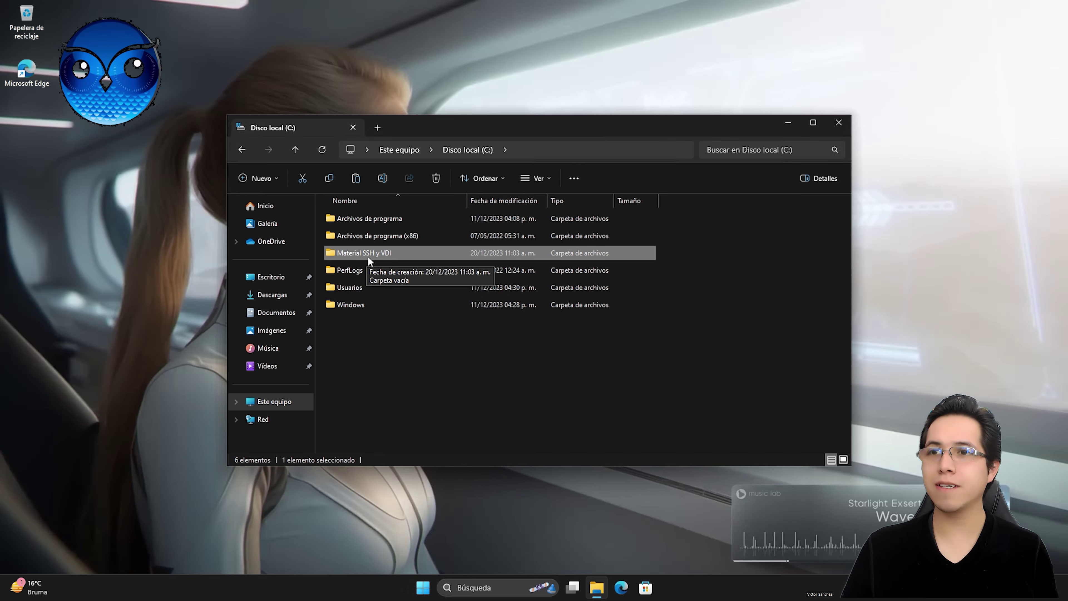
{"action": "right_click", "coordinate": [372, 255]}
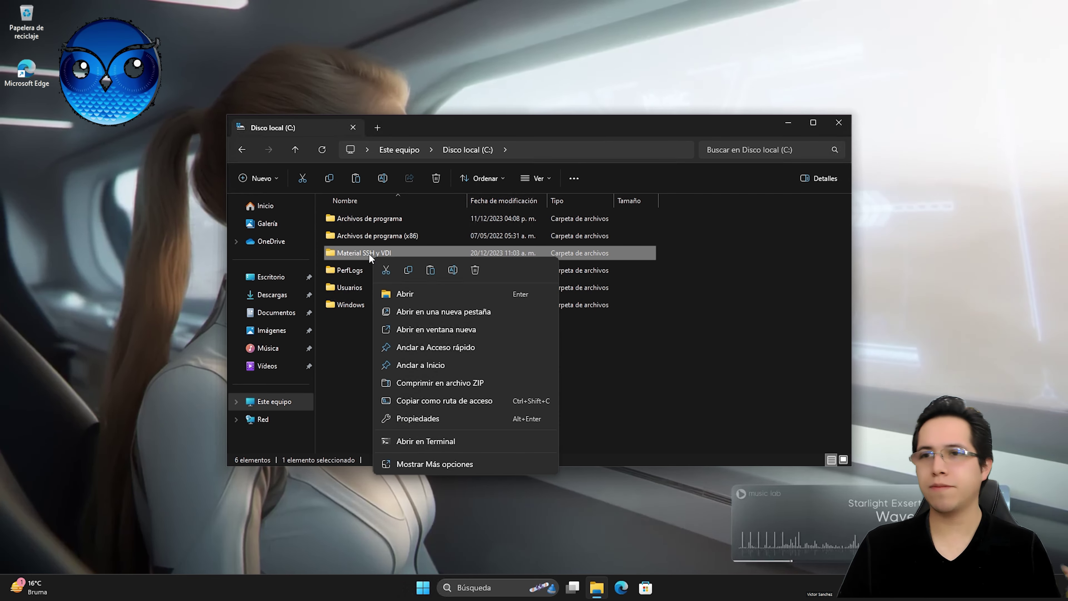
{"action": "left_click", "coordinate": [430, 418]}
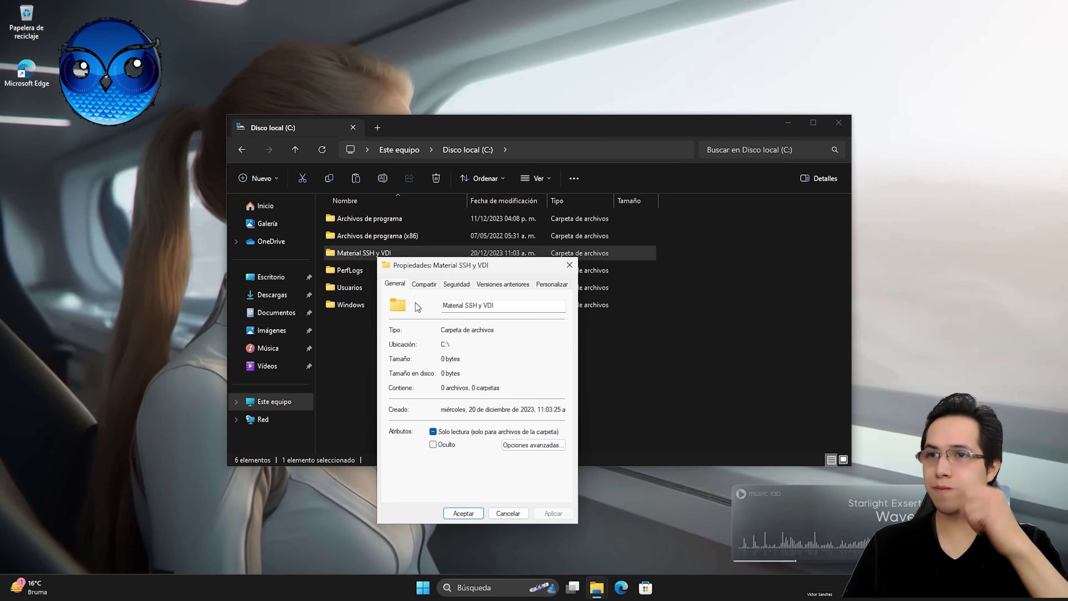
{"action": "left_click", "coordinate": [424, 285]}
{"action": "left_click", "coordinate": [435, 416]}
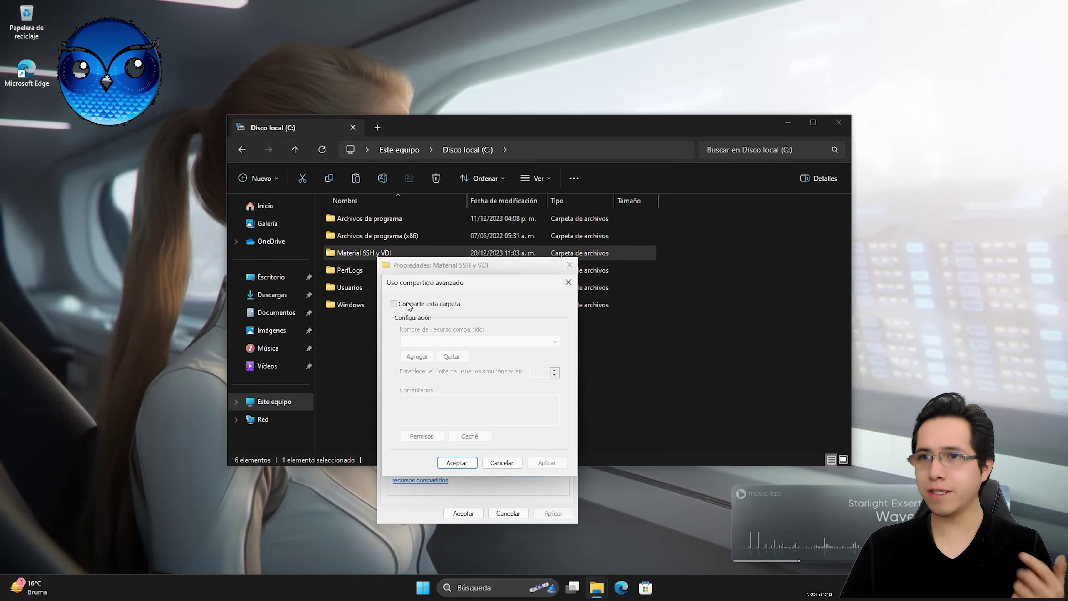
{"action": "left_click", "coordinate": [394, 303]}
Step: Give Todos Control total in the share permissions and apply and close all dialogs
{"action": "left_click", "coordinate": [422, 435]}
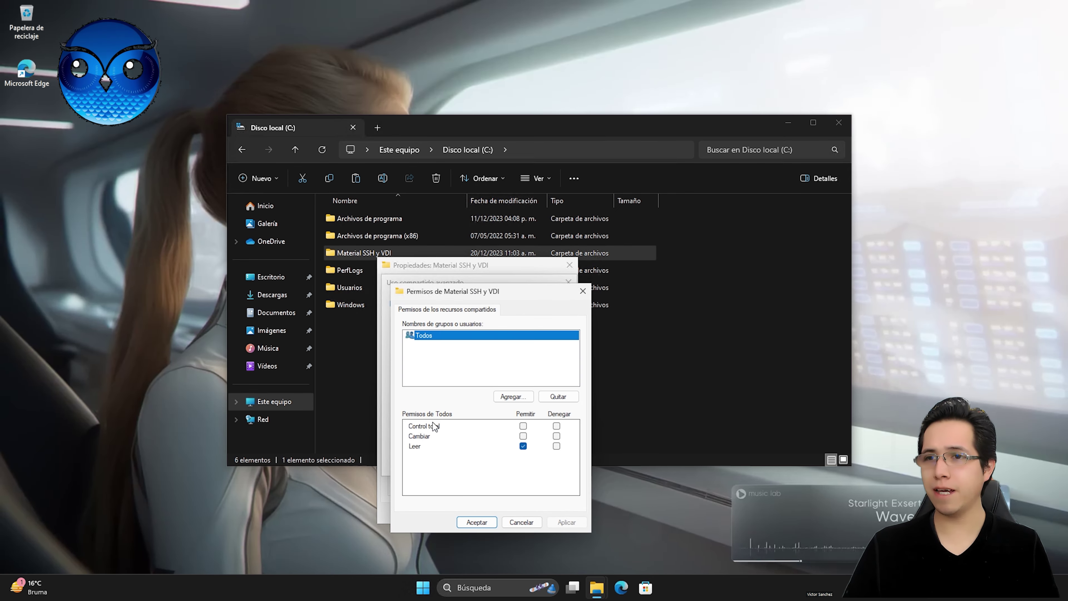
{"action": "left_click", "coordinate": [523, 426]}
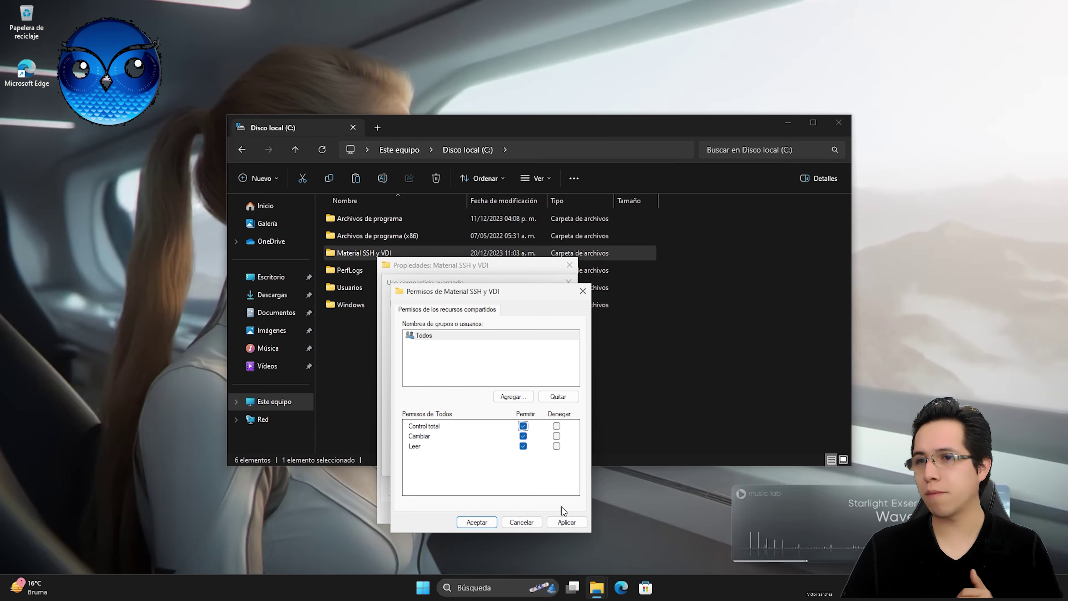
{"action": "left_click", "coordinate": [566, 521]}
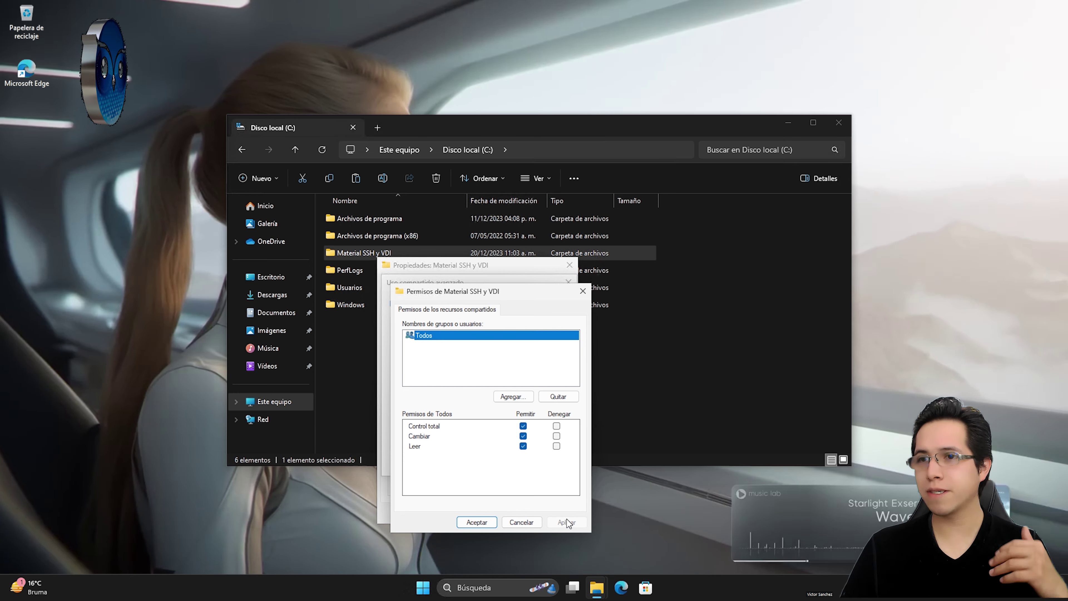
{"action": "left_click", "coordinate": [477, 522]}
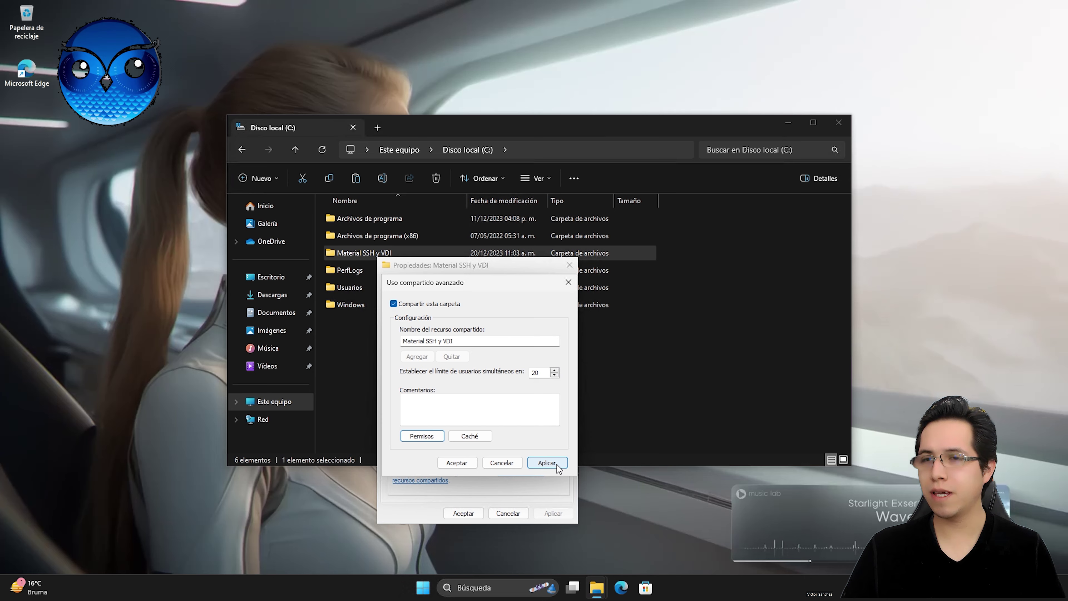
{"action": "left_click", "coordinate": [547, 462]}
{"action": "left_click", "coordinate": [459, 462]}
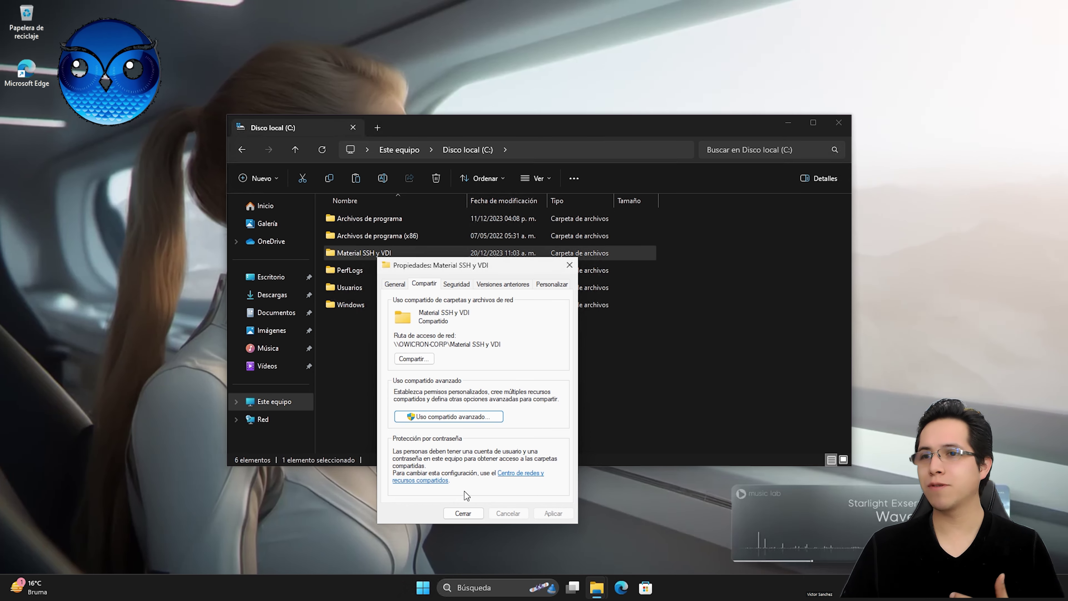
{"action": "left_click", "coordinate": [463, 513]}
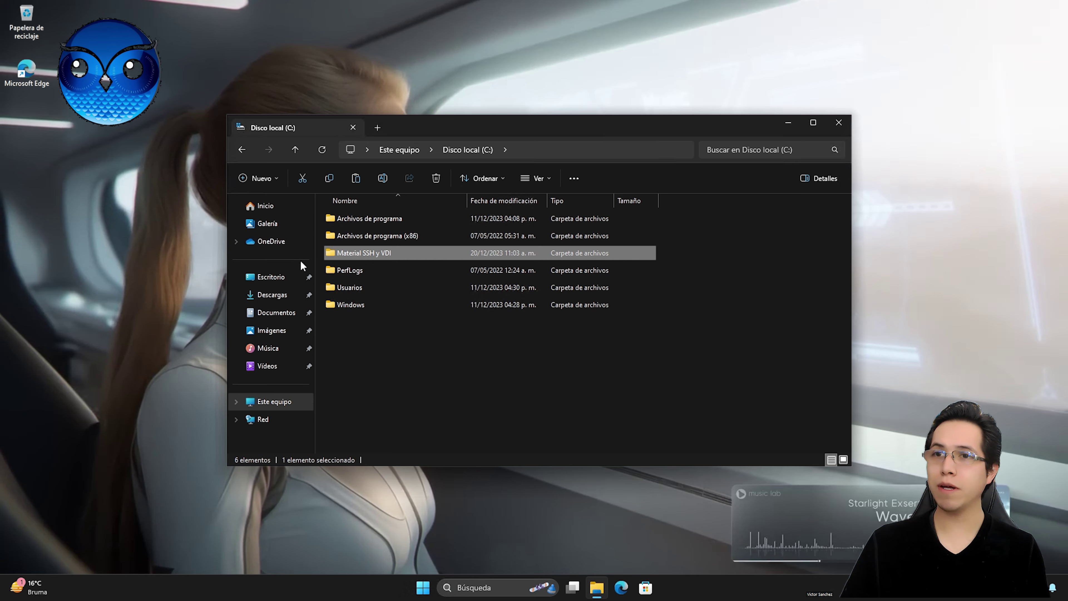
Step: On the Windows 365 PC, browse Red in File Explorer, dismiss the network discovery error, and close Explorer
{"action": "mouse_move", "coordinate": [346, 255]}
{"action": "left_mouse_down"}
{"action": "mouse_move", "coordinate": [357, 243]}
{"action": "mouse_move", "coordinate": [360, 257]}
{"action": "left_mouse_up"}
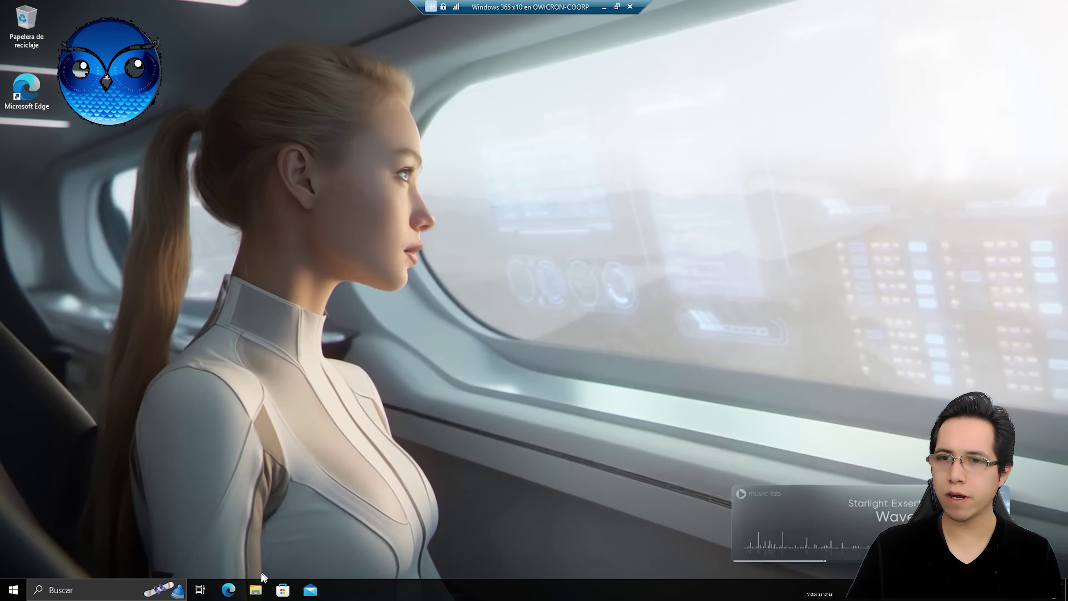
{"action": "left_click", "coordinate": [256, 589]}
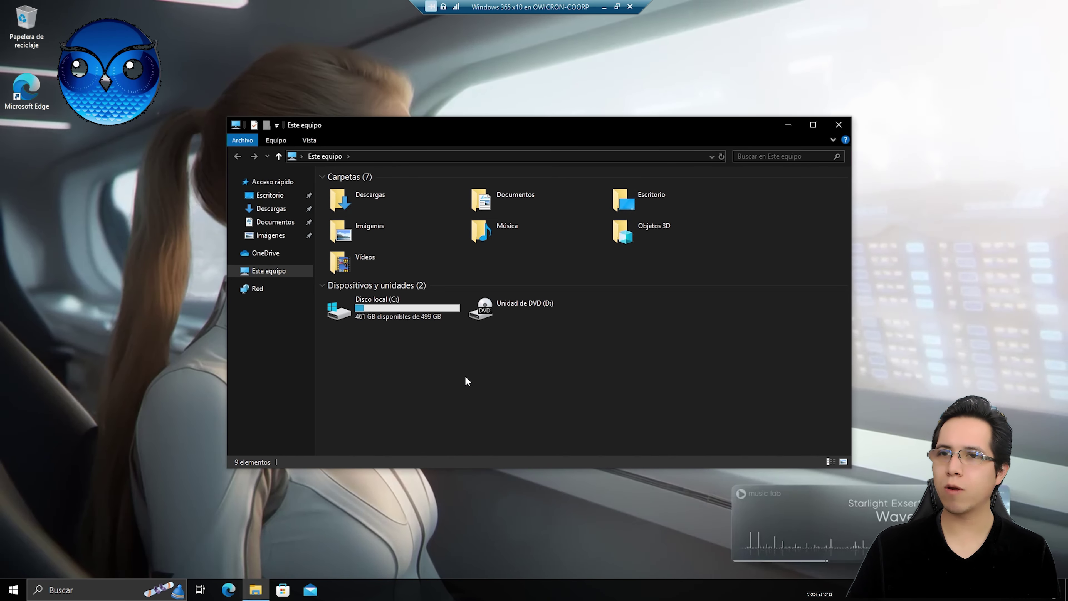
{"action": "left_click", "coordinate": [257, 288]}
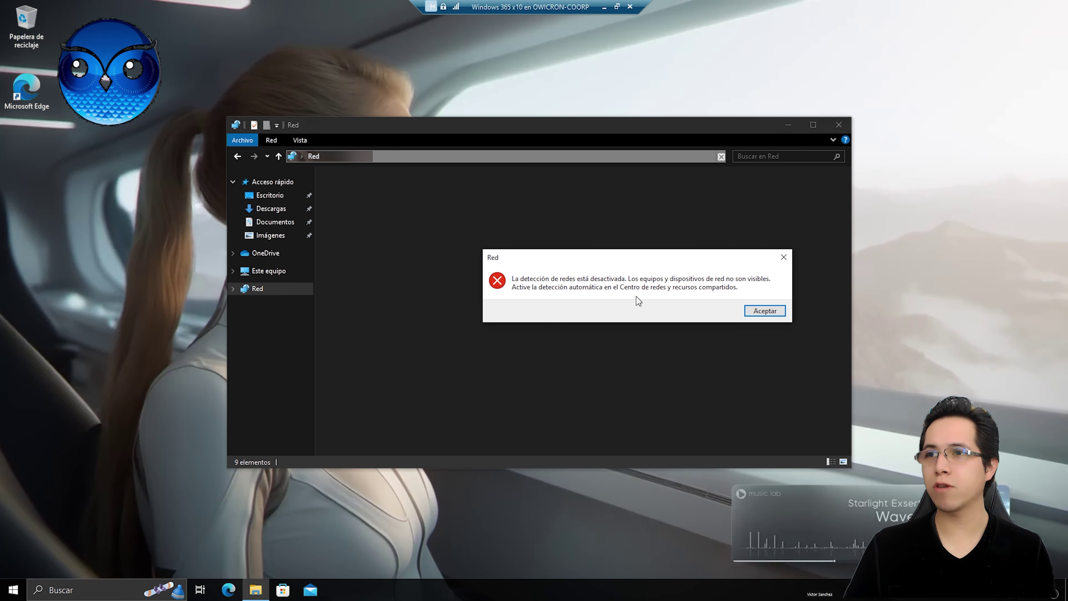
{"action": "left_click", "coordinate": [783, 257]}
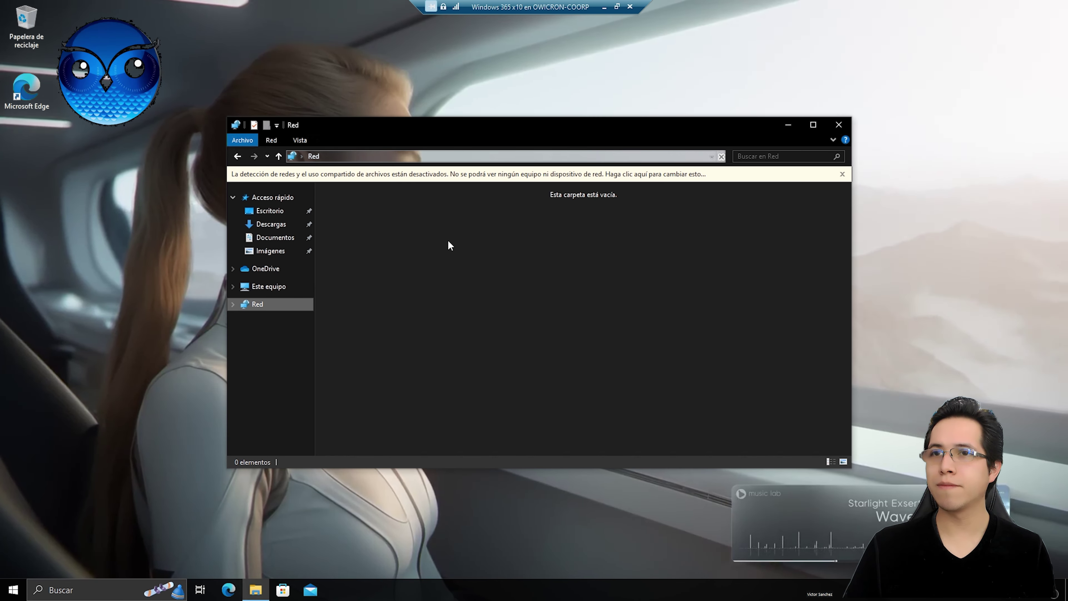
{"action": "left_click", "coordinate": [843, 127]}
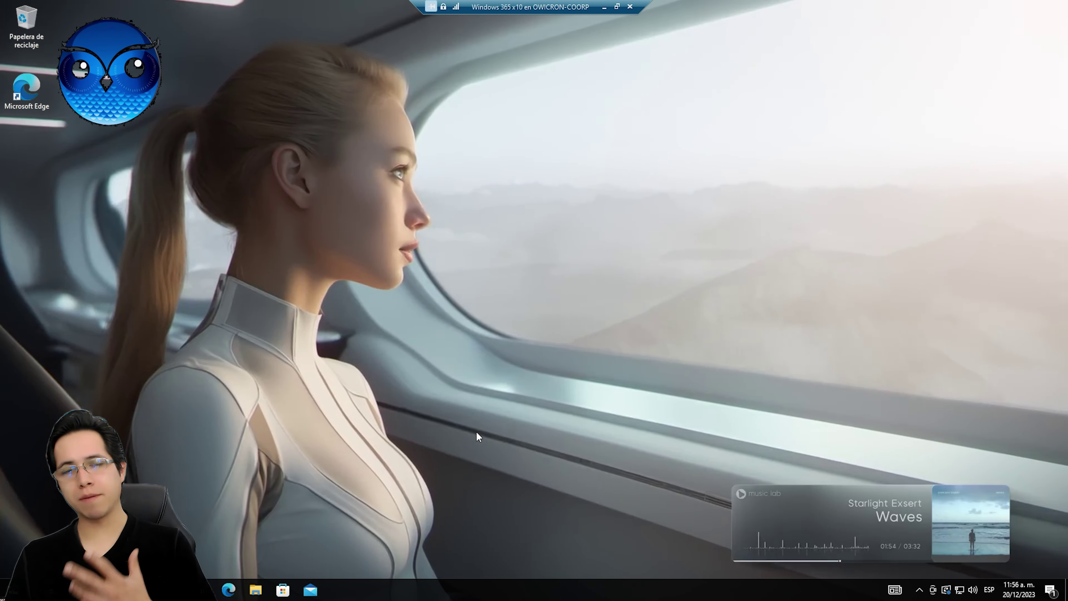
Step: View the Ethernet connection's network profile, currently Público, in maximized network settings
{"action": "right_click", "coordinate": [960, 589]}
{"action": "left_click", "coordinate": [962, 572]}
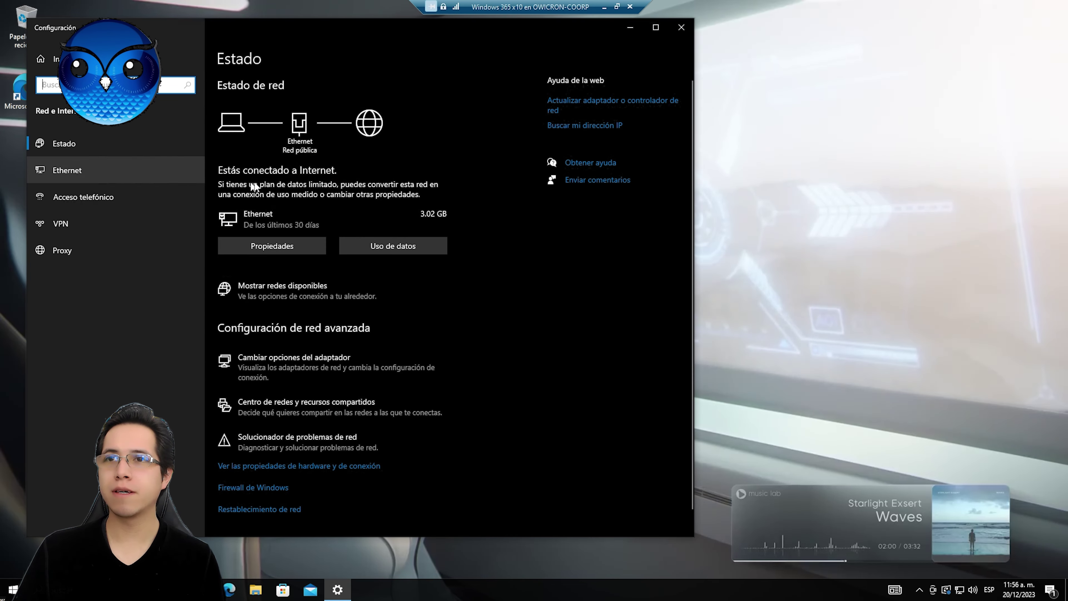
{"action": "left_click", "coordinate": [656, 27]}
{"action": "left_click", "coordinate": [38, 152]}
{"action": "left_click", "coordinate": [237, 84]}
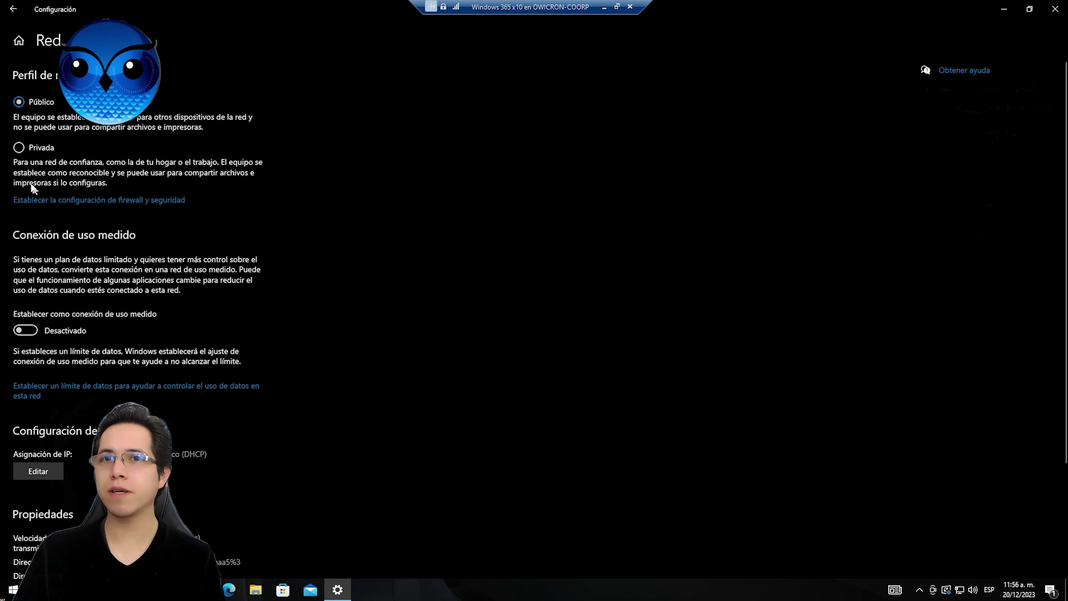
Step: Close Settings and revisit the Red view in File Explorer
{"action": "left_click", "coordinate": [1054, 9]}
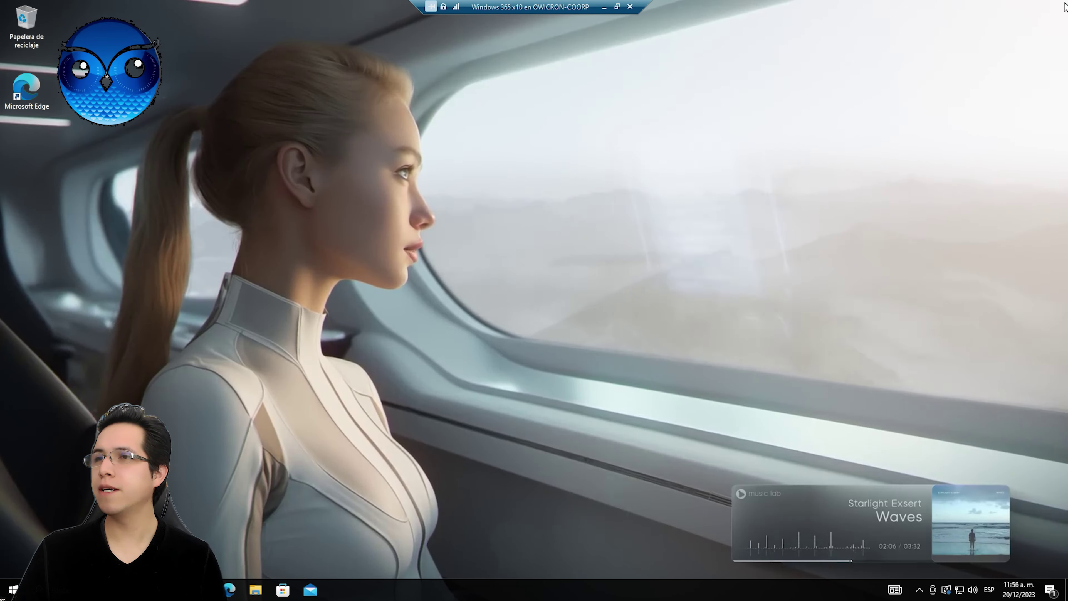
{"action": "left_click", "coordinate": [256, 590]}
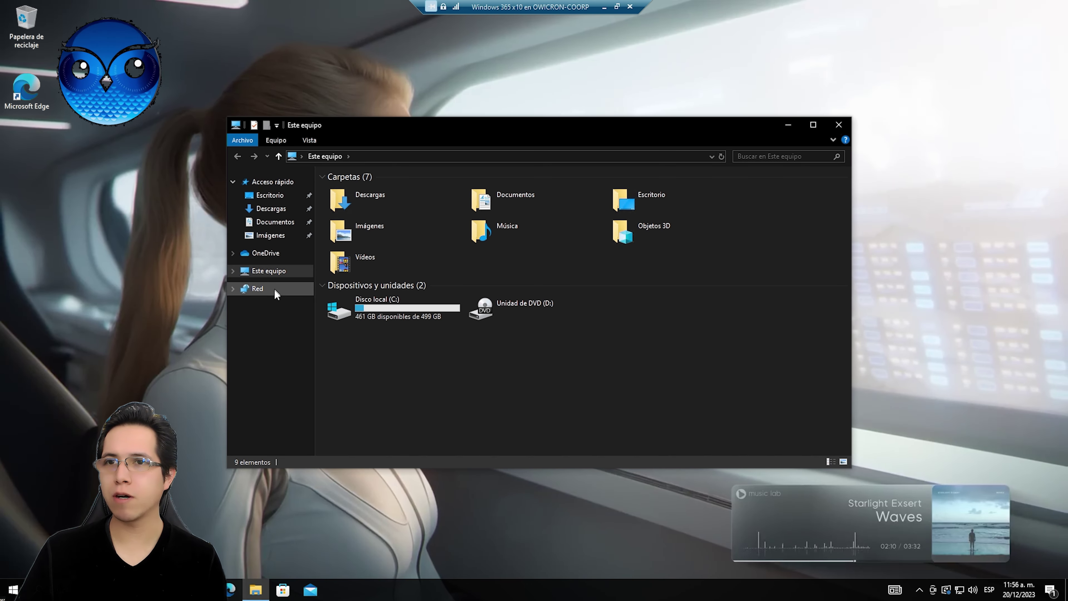
{"action": "left_click", "coordinate": [273, 289]}
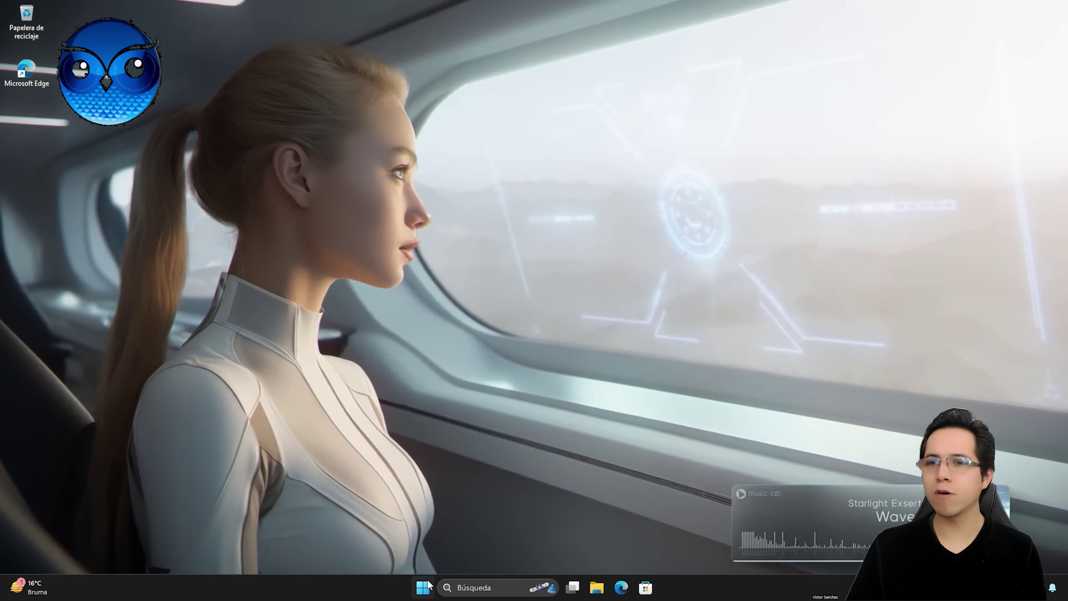
Step: Launch Configuración from Start and close it, then bring up the Start button's Quick Link menu
{"action": "left_click", "coordinate": [422, 588]}
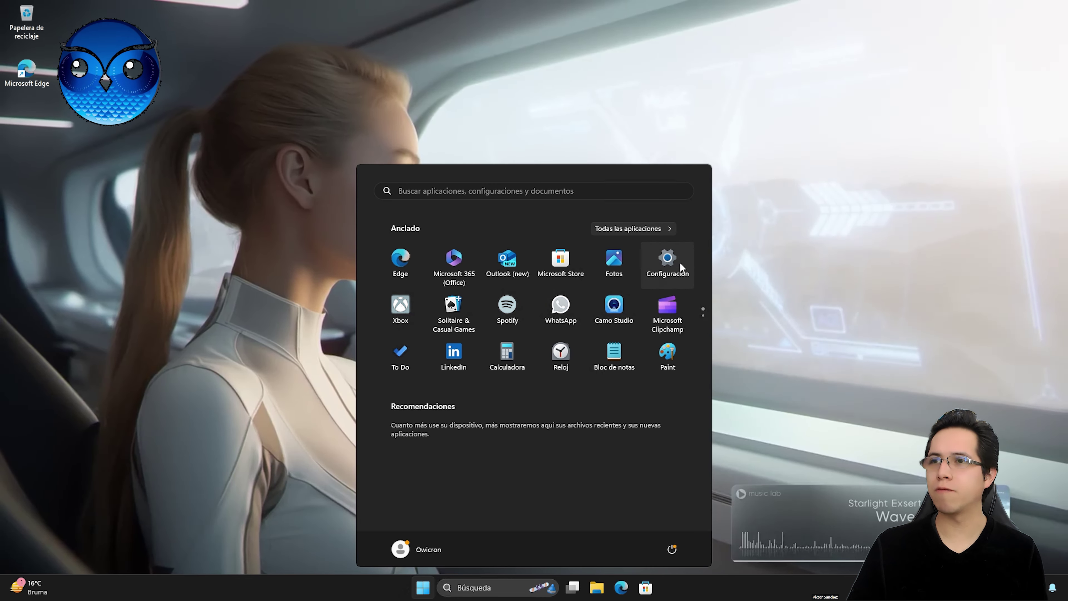
{"action": "left_click", "coordinate": [669, 258]}
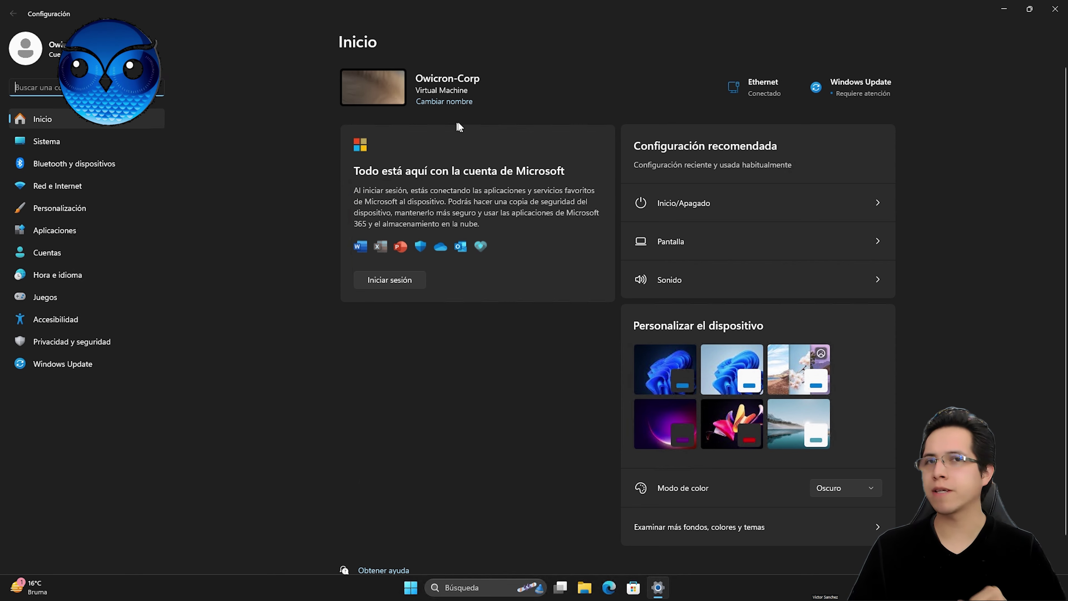
{"action": "left_click", "coordinate": [1060, 12]}
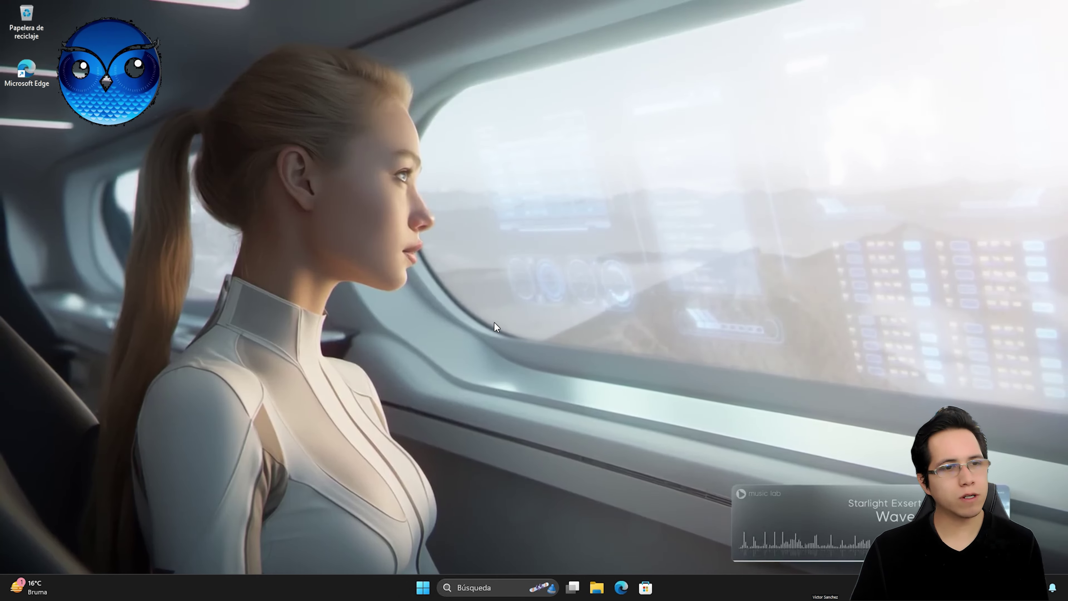
{"action": "right_click", "coordinate": [421, 594]}
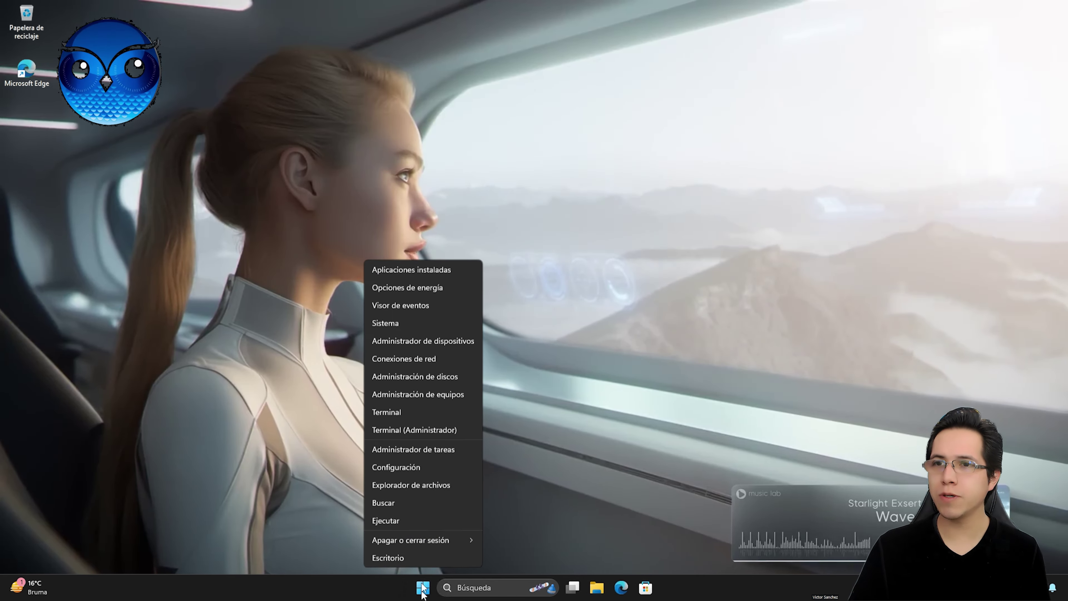
Step: Set the Ethernet network to Red privada and open its firewall and security settings in Seguridad de Windows
{"action": "left_click", "coordinate": [404, 361]}
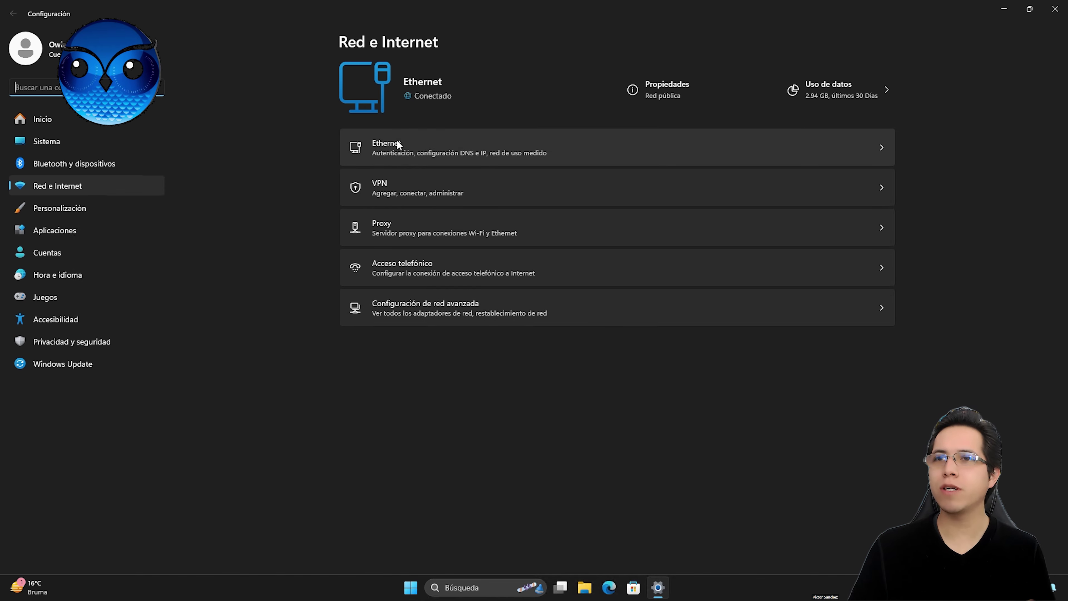
{"action": "left_click", "coordinate": [393, 150]}
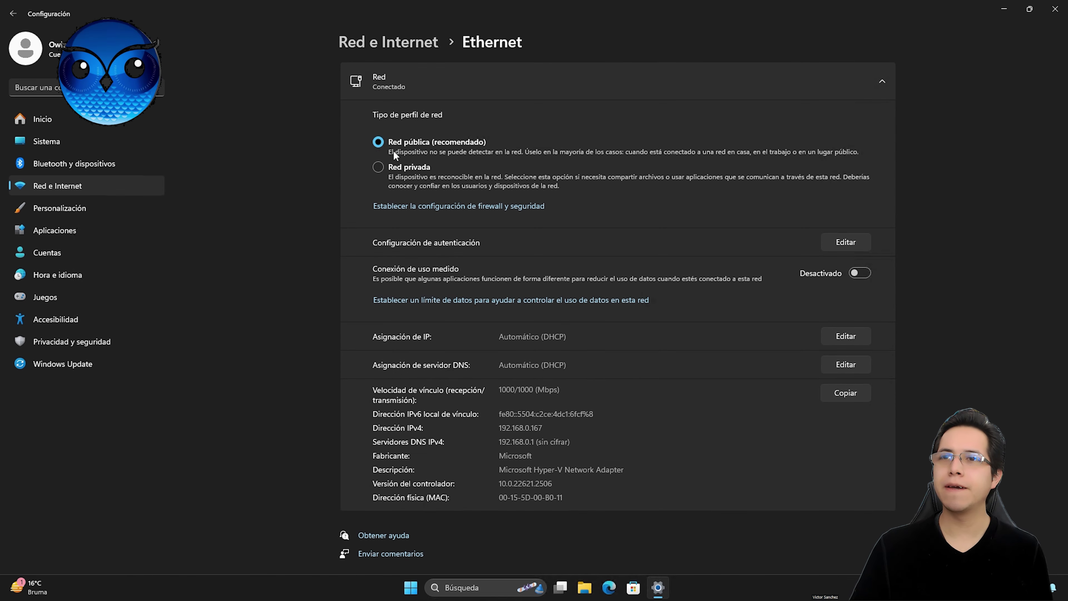
{"action": "left_click", "coordinate": [381, 167]}
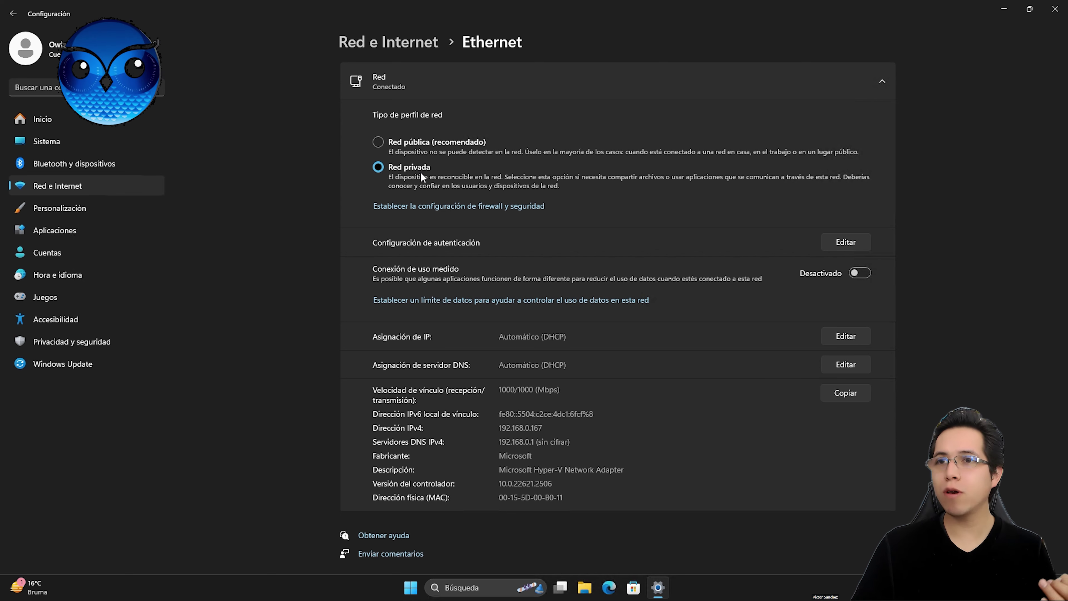
{"action": "left_click", "coordinate": [437, 209]}
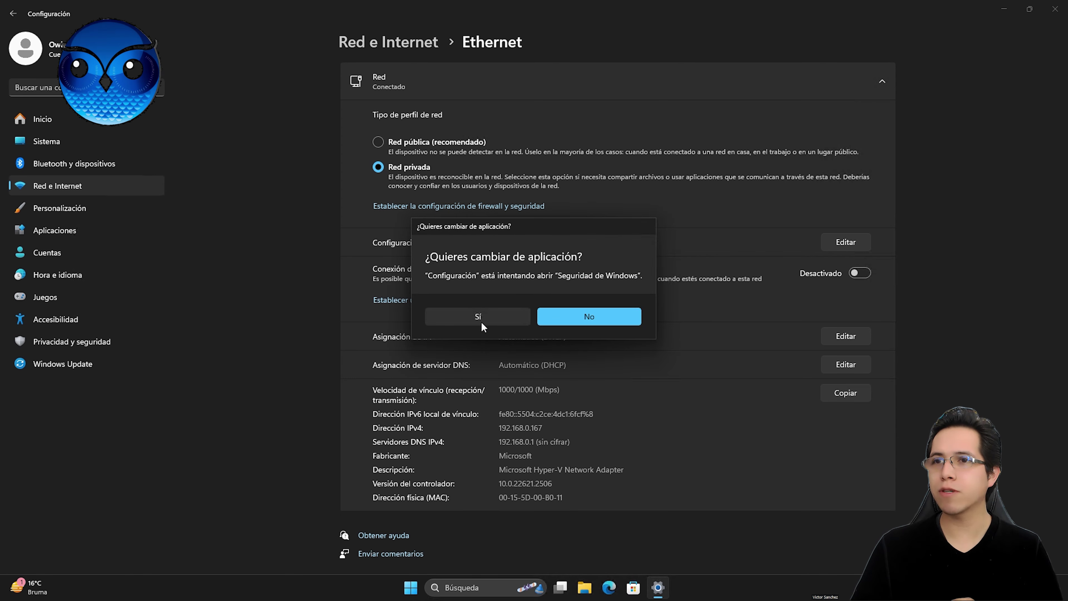
{"action": "left_click", "coordinate": [478, 323]}
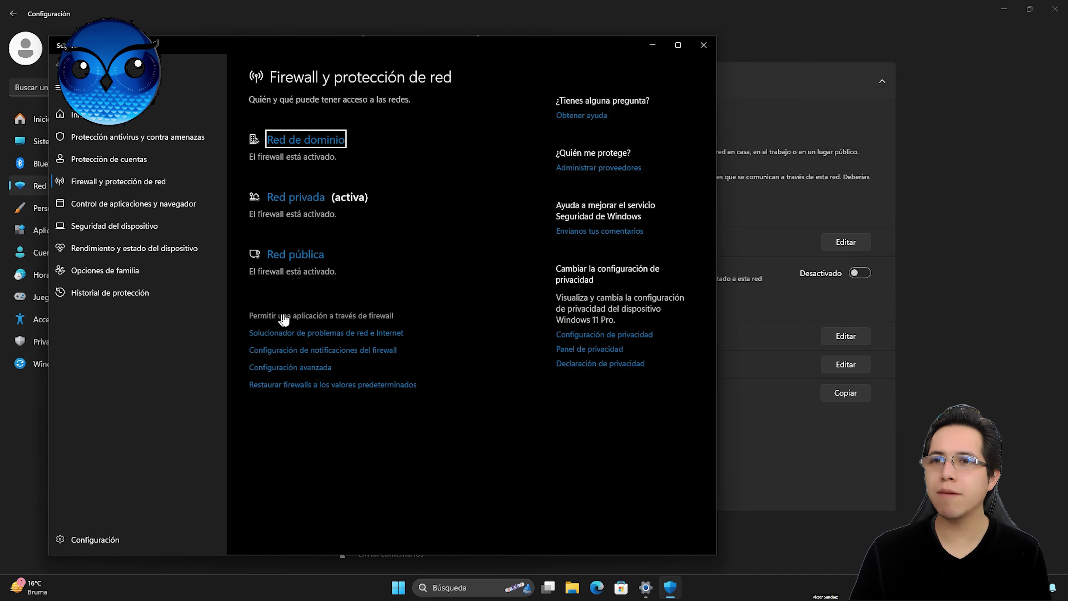
Step: Allow Detección de redes through the firewall on both Privada and Pública networks and save
{"action": "left_click", "coordinate": [343, 316]}
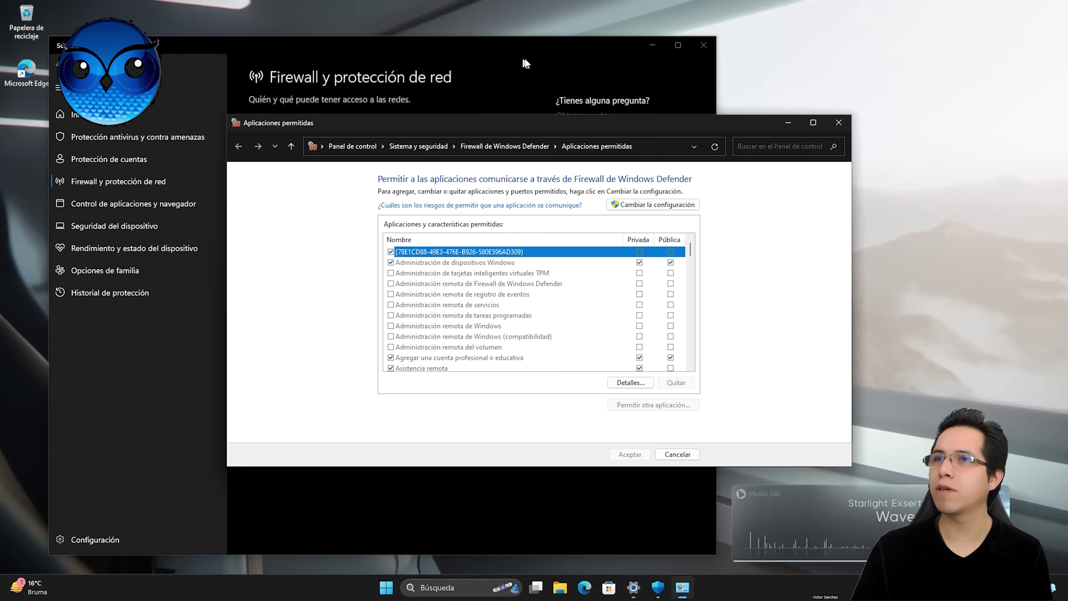
{"action": "left_click", "coordinate": [654, 45]}
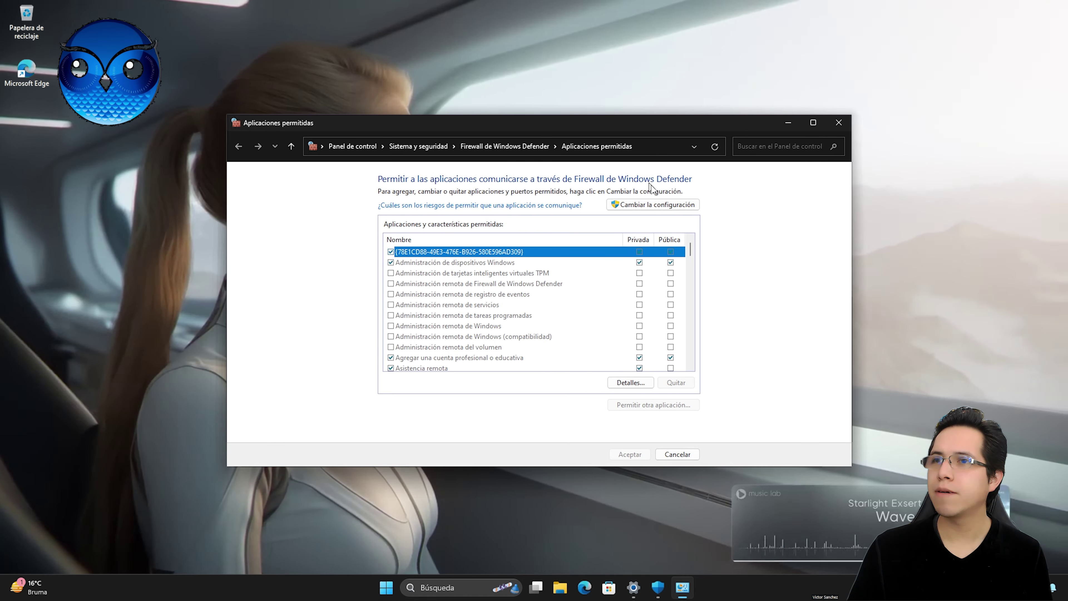
{"action": "left_click", "coordinate": [654, 203]}
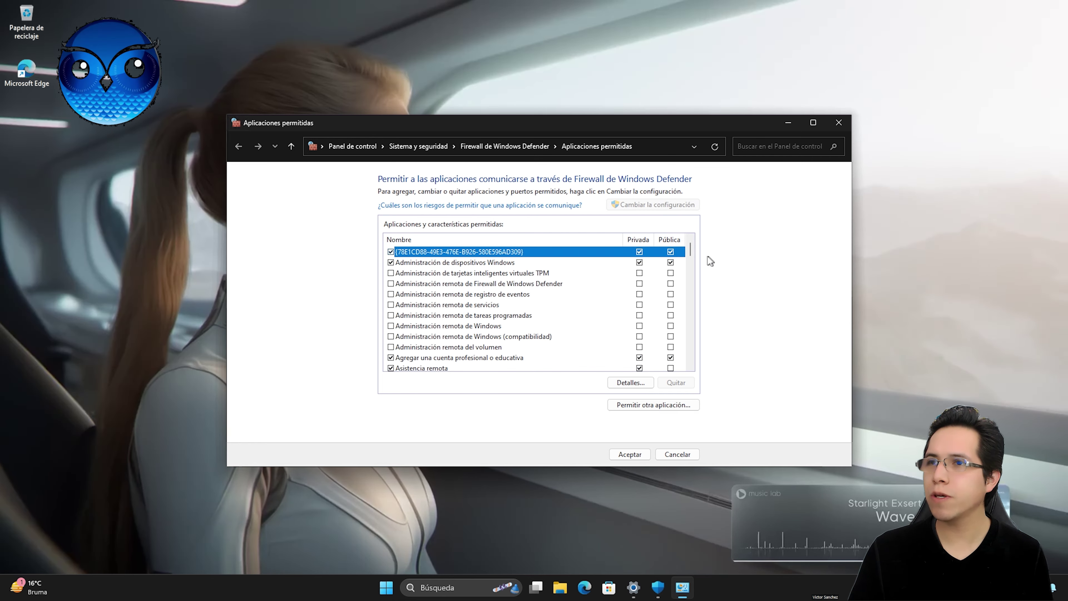
{"action": "left_click_drag", "start_coordinate": [689, 248], "coordinate": [691, 283]}
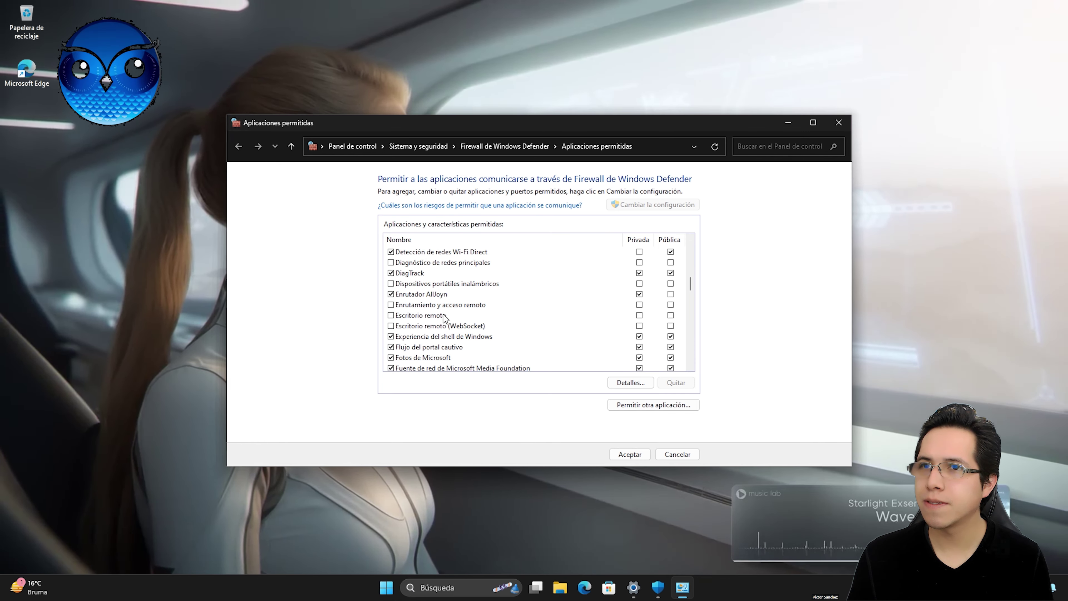
{"action": "scroll", "coordinate": [443, 318], "scroll_direction": "up", "scroll_amount": 1}
{"action": "left_click", "coordinate": [428, 276]}
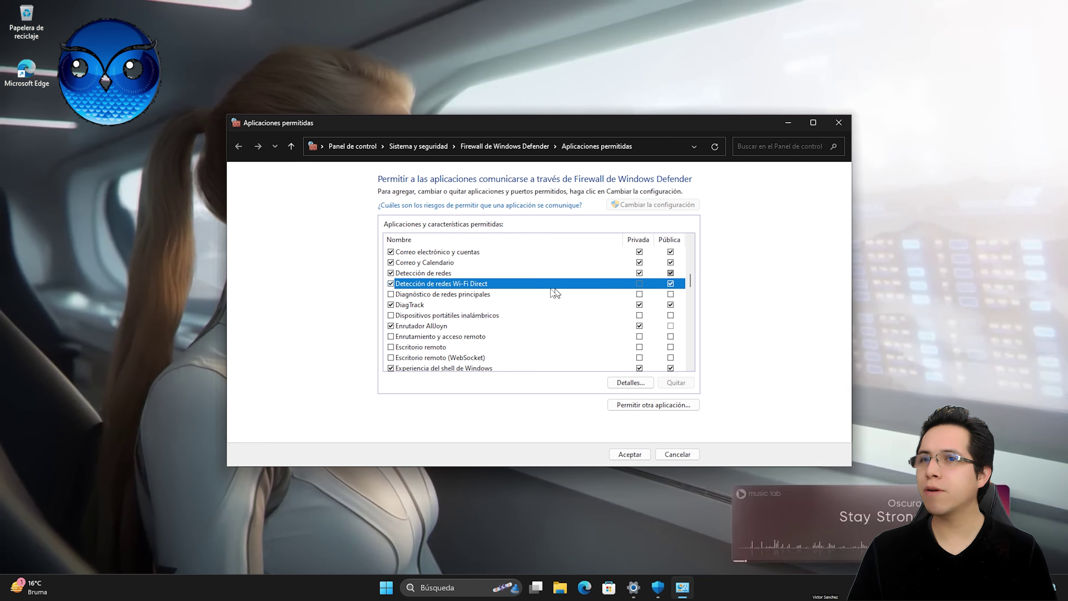
{"action": "key", "text": "Up"}
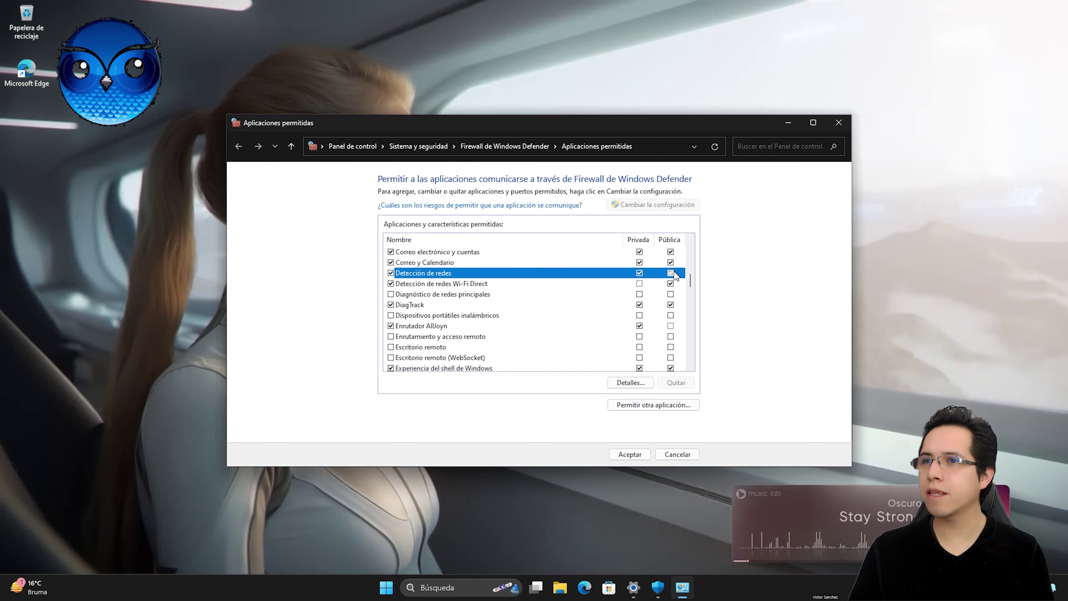
{"action": "left_click", "coordinate": [639, 284]}
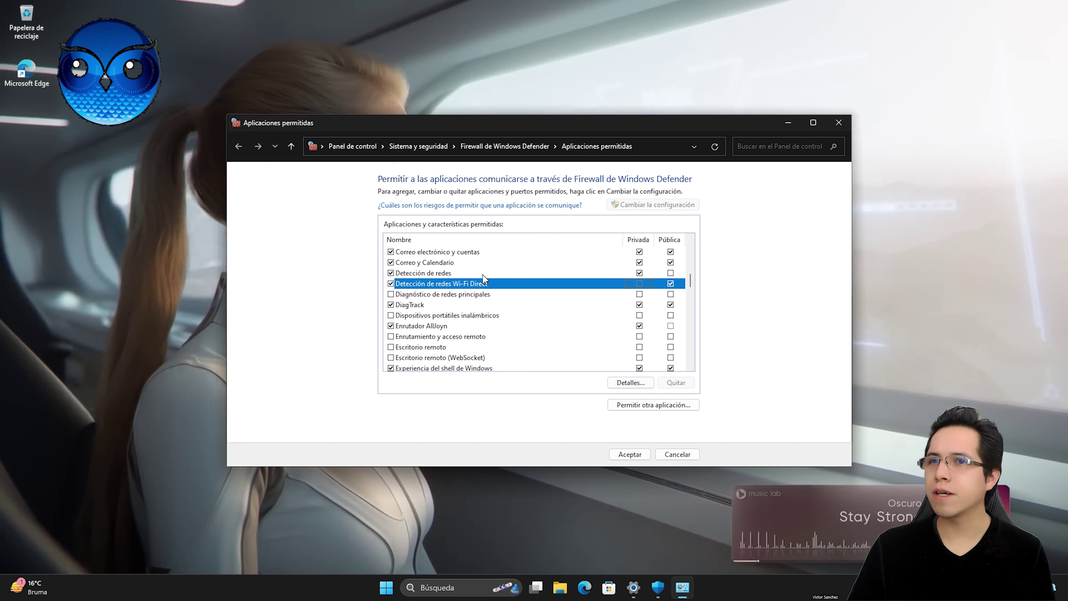
{"action": "left_click", "coordinate": [671, 273]}
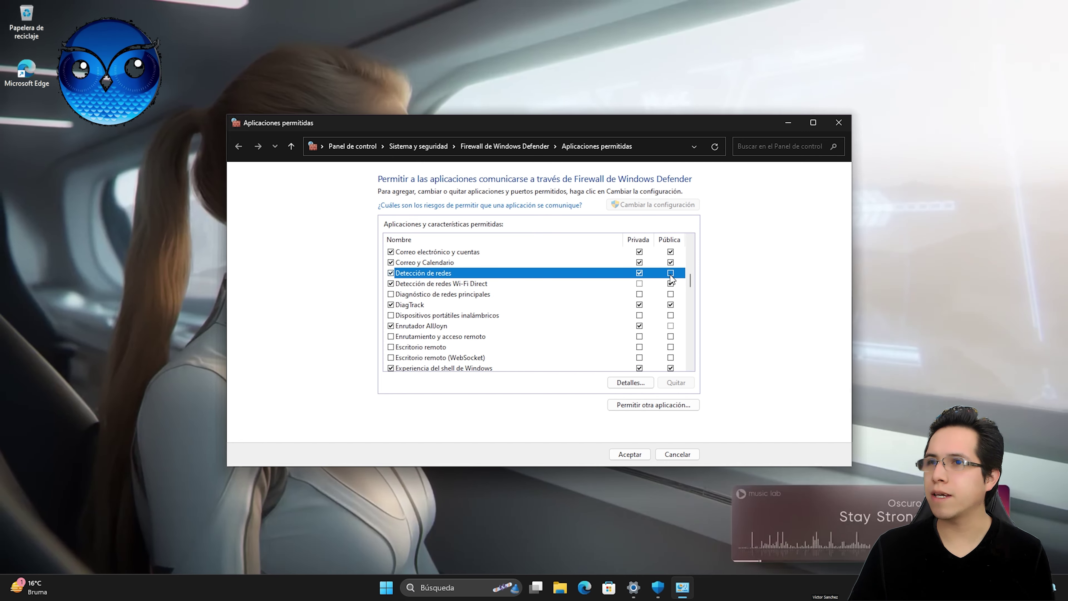
{"action": "left_click", "coordinate": [630, 454]}
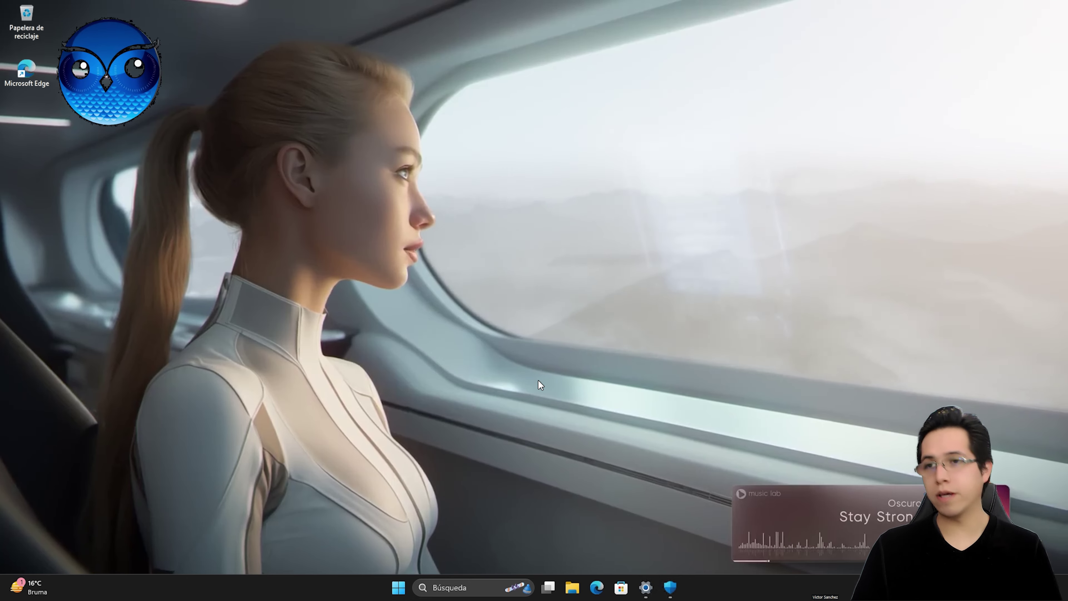
Step: Reach Configuración avanzada de uso compartido via Conexiones de red and Configuración de red avanzada
{"action": "right_click", "coordinate": [396, 593]}
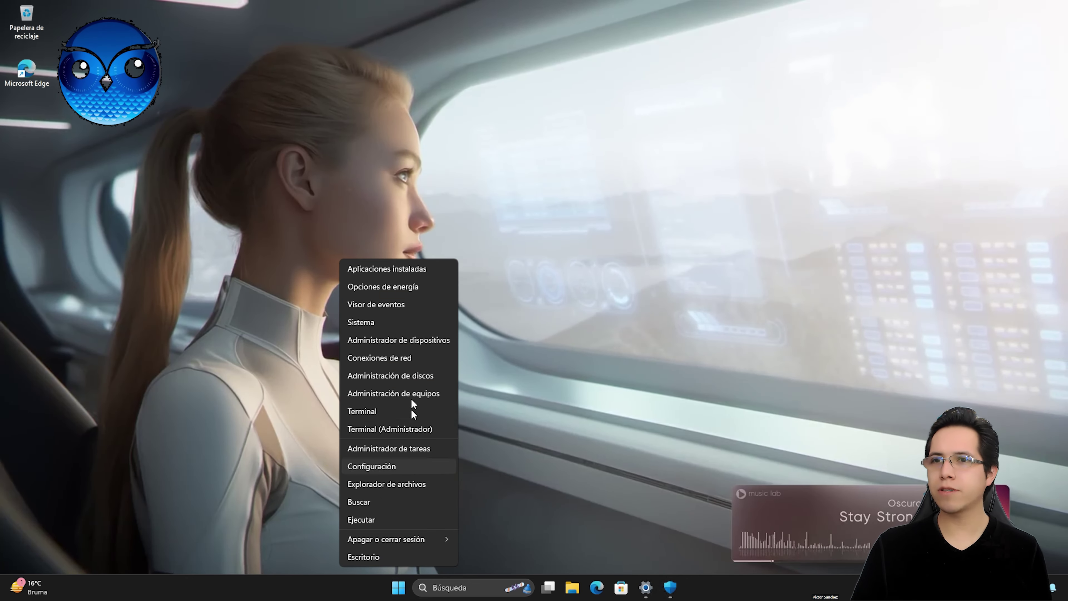
{"action": "left_click", "coordinate": [408, 360]}
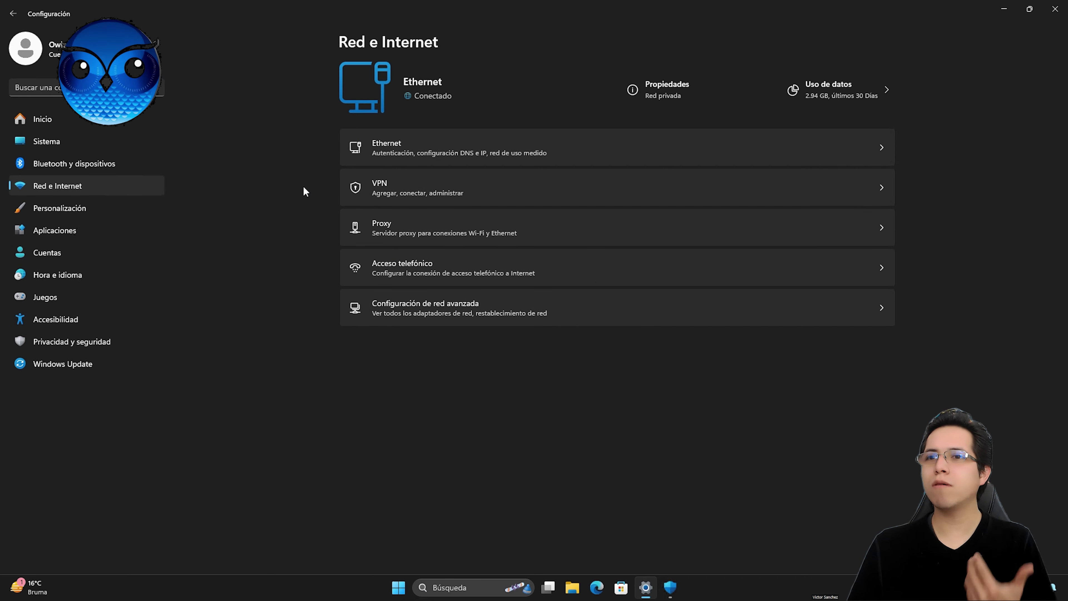
{"action": "left_click", "coordinate": [489, 311]}
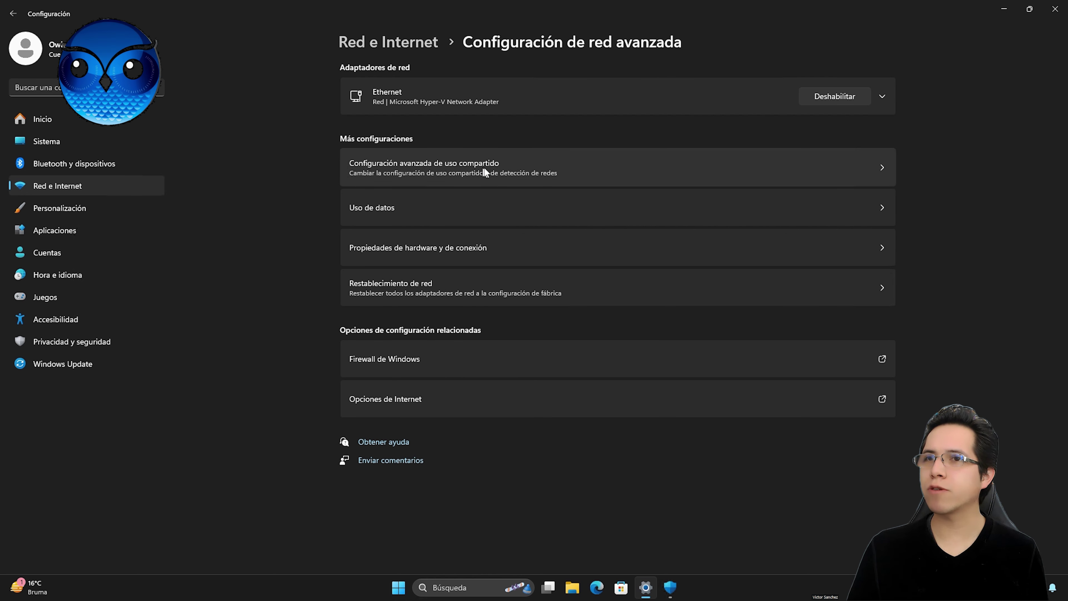
{"action": "left_click", "coordinate": [540, 173]}
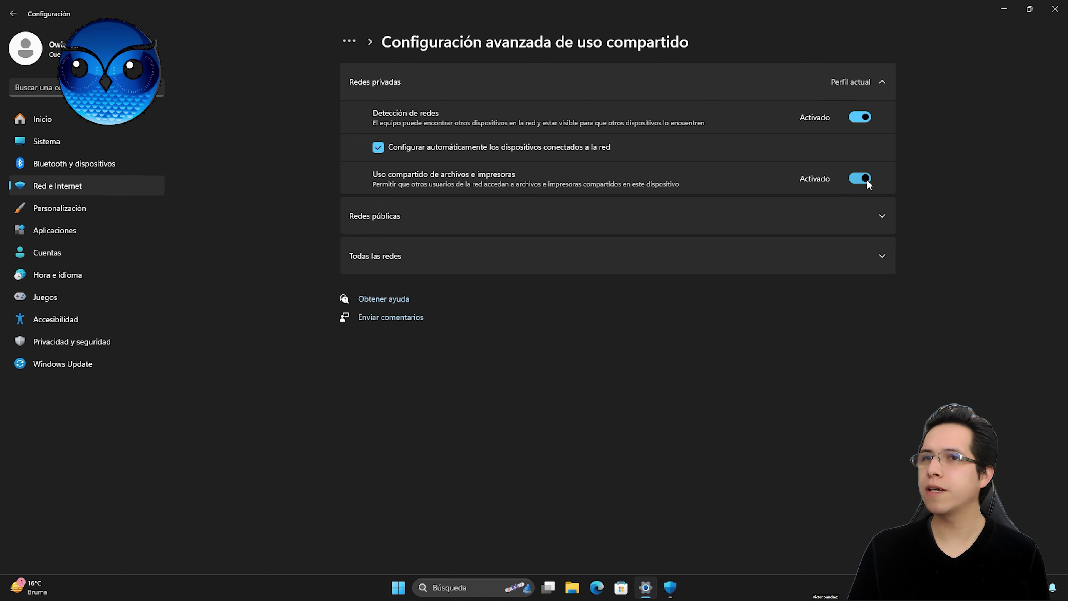
Step: Expand Redes públicas and Todas las redes, toggling Uso compartido protegido con contraseña off and back on
{"action": "left_click", "coordinate": [429, 220]}
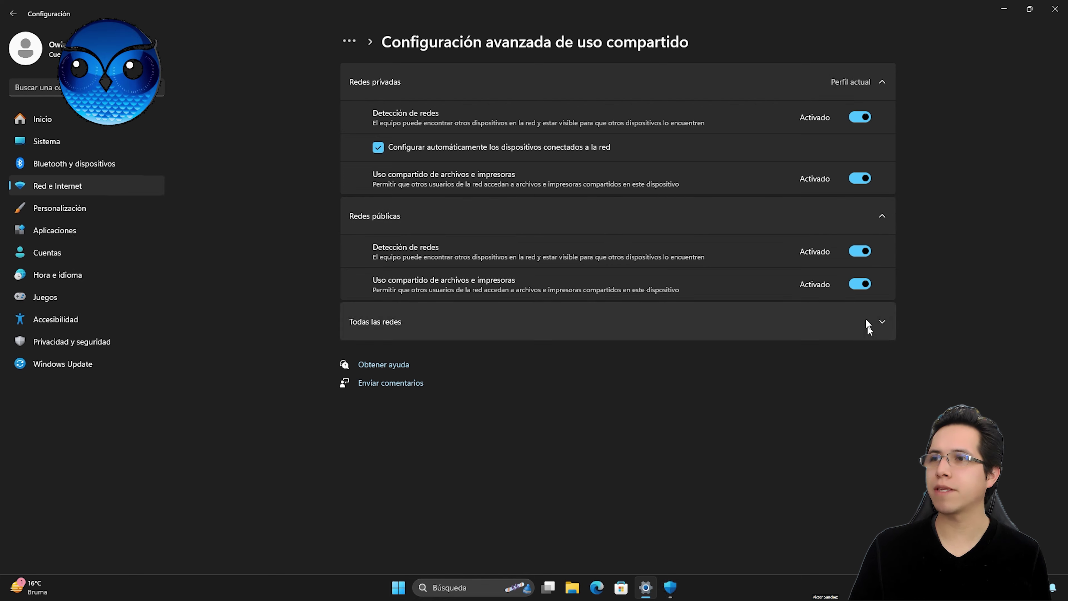
{"action": "left_click", "coordinate": [408, 327]}
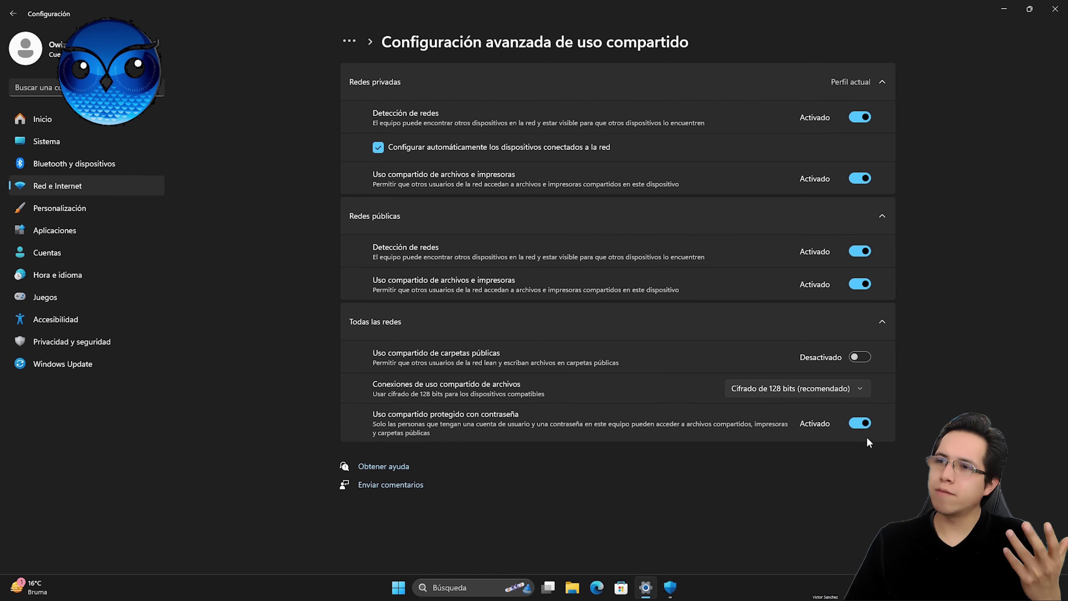
{"action": "left_click", "coordinate": [860, 425]}
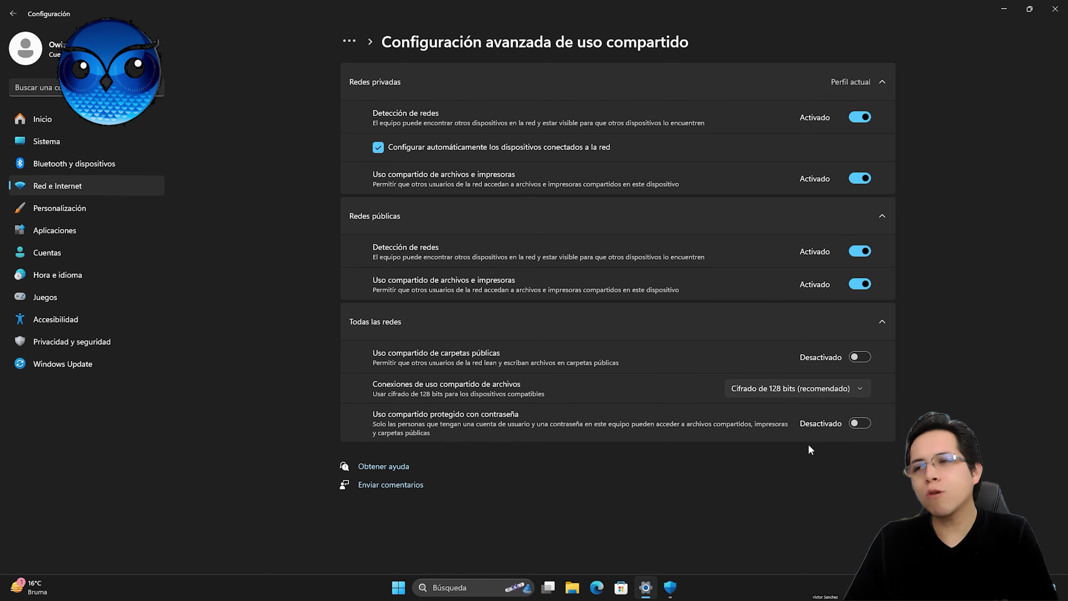
{"action": "left_click", "coordinate": [853, 425]}
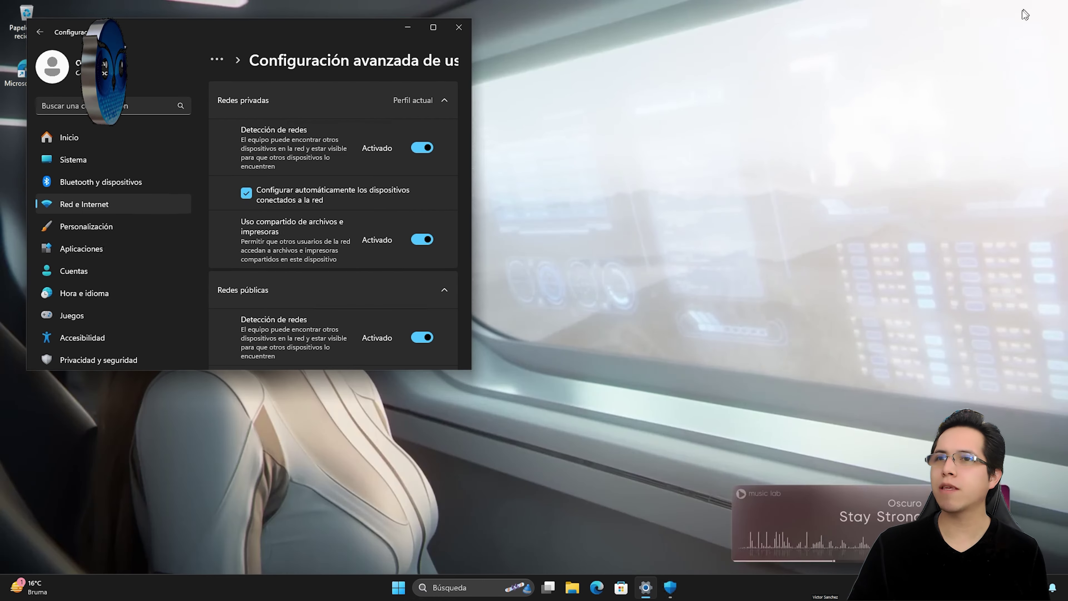
Step: Restore the Settings window and resize it larger near the screen centre
{"action": "left_click", "coordinate": [1030, 9]}
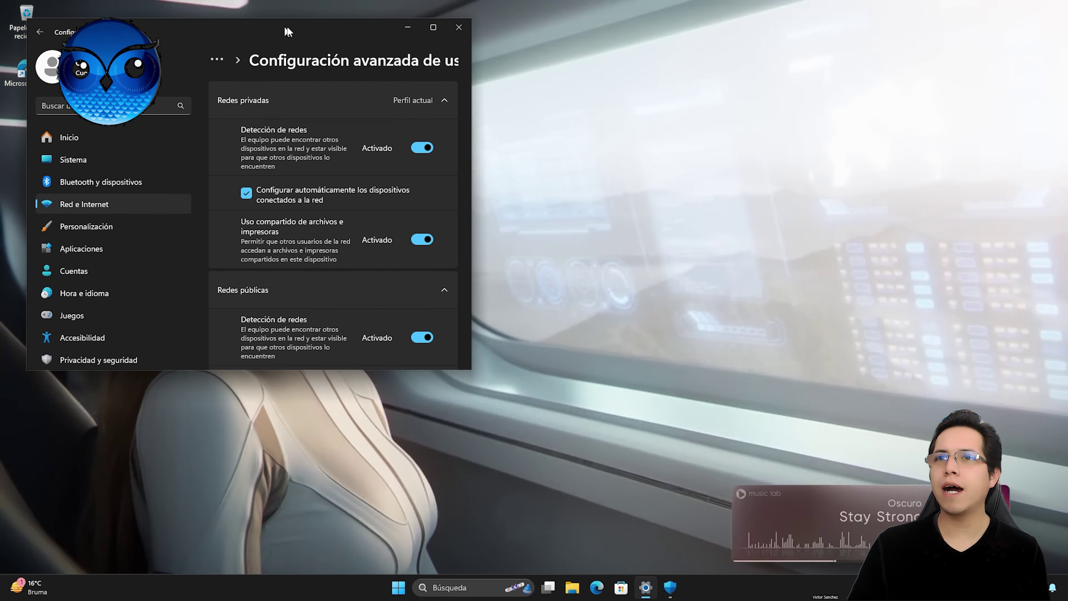
{"action": "left_click_drag", "start_coordinate": [288, 31], "coordinate": [622, 44]}
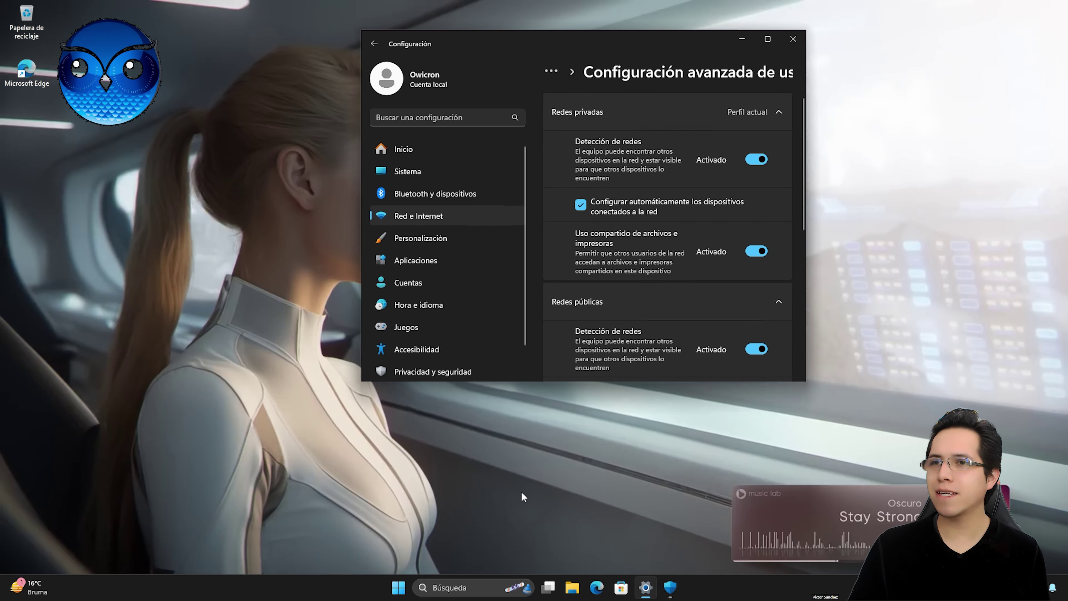
{"action": "left_click_drag", "start_coordinate": [515, 381], "coordinate": [515, 463]}
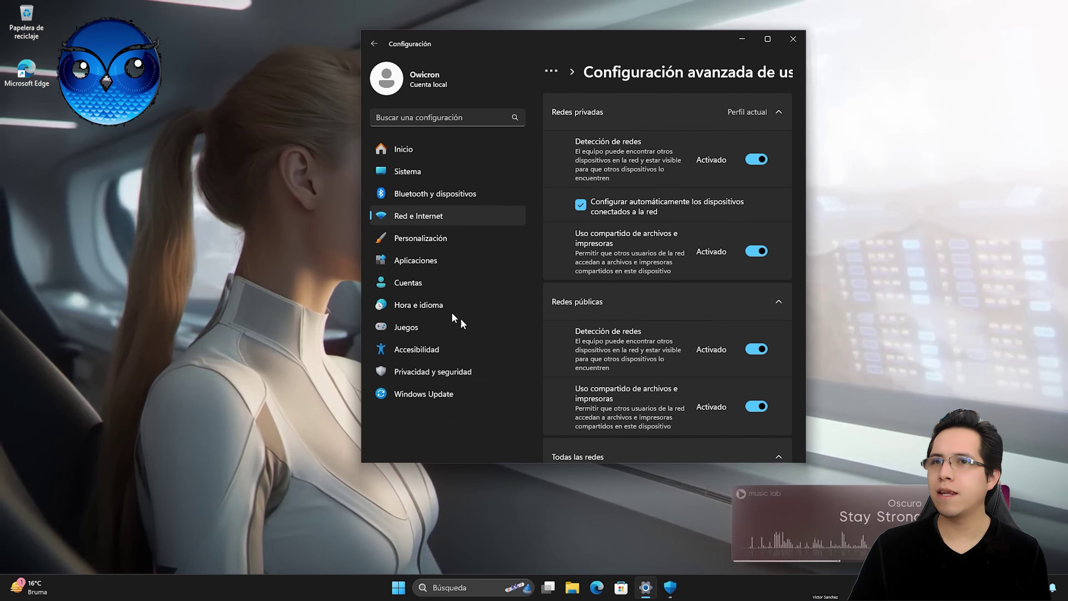
{"action": "left_click_drag", "start_coordinate": [358, 282], "coordinate": [195, 282]}
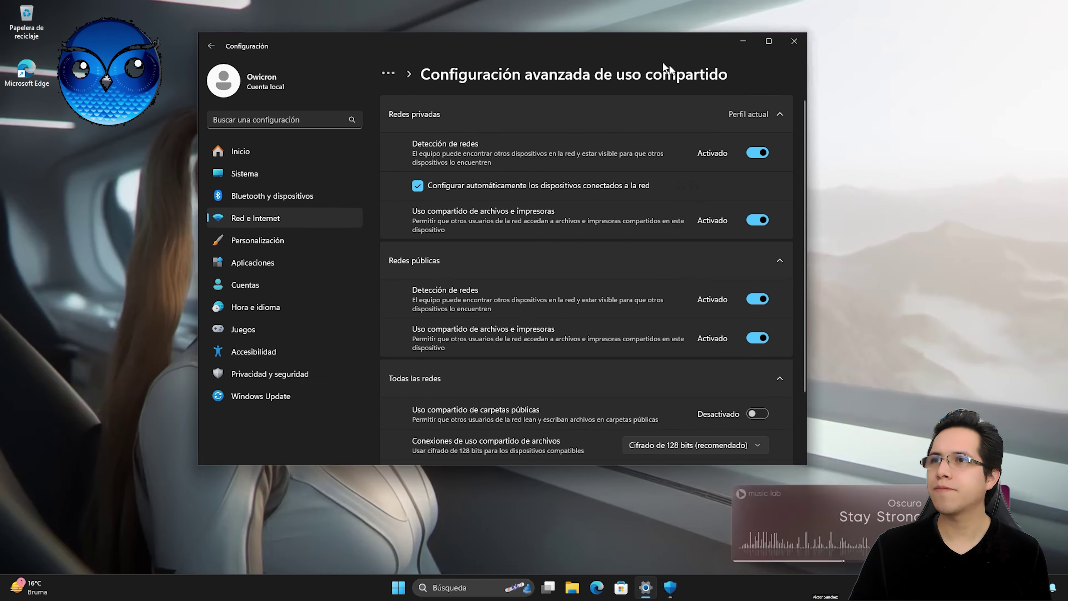
{"action": "left_click_drag", "start_coordinate": [664, 64], "coordinate": [766, 98]}
Step: Go to Sistema > Información to view the device and Windows specifications
{"action": "left_click", "coordinate": [384, 201]}
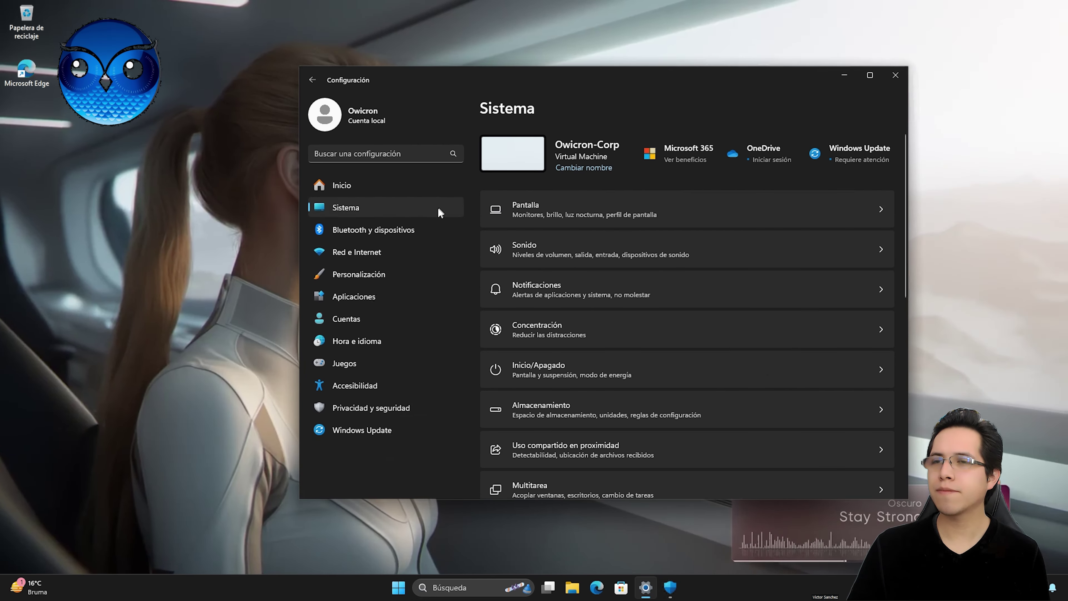
{"action": "scroll", "coordinate": [647, 264], "scroll_direction": "down", "scroll_amount": 10}
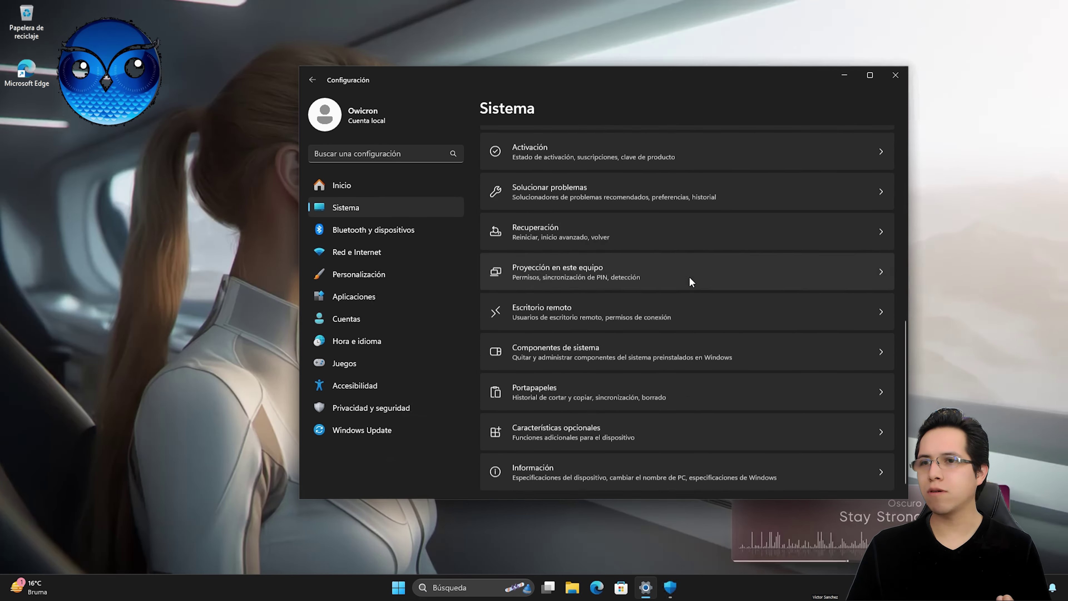
{"action": "scroll", "coordinate": [691, 280], "scroll_direction": "down", "scroll_amount": 1}
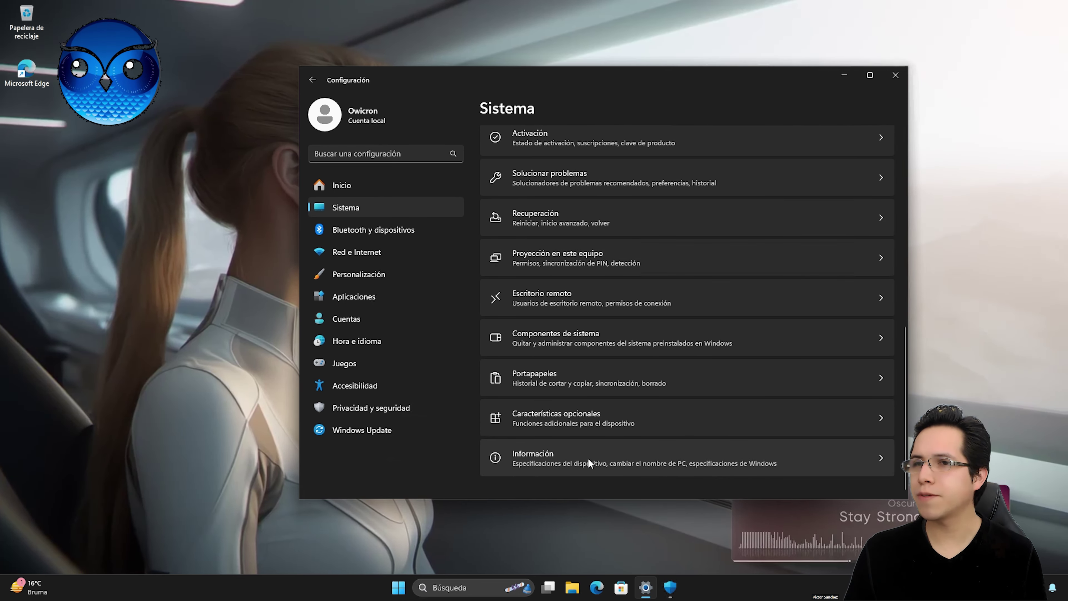
{"action": "left_click", "coordinate": [537, 459]}
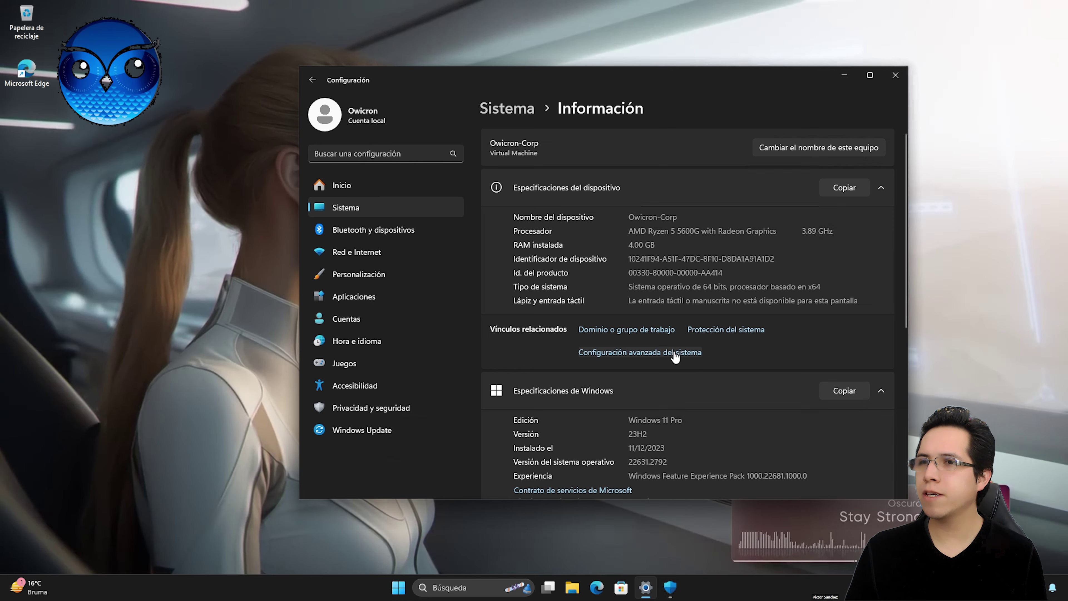
Step: Open Configuración avanzada del sistema and switch System Properties to Nombre de equipo
{"action": "left_click", "coordinate": [667, 353]}
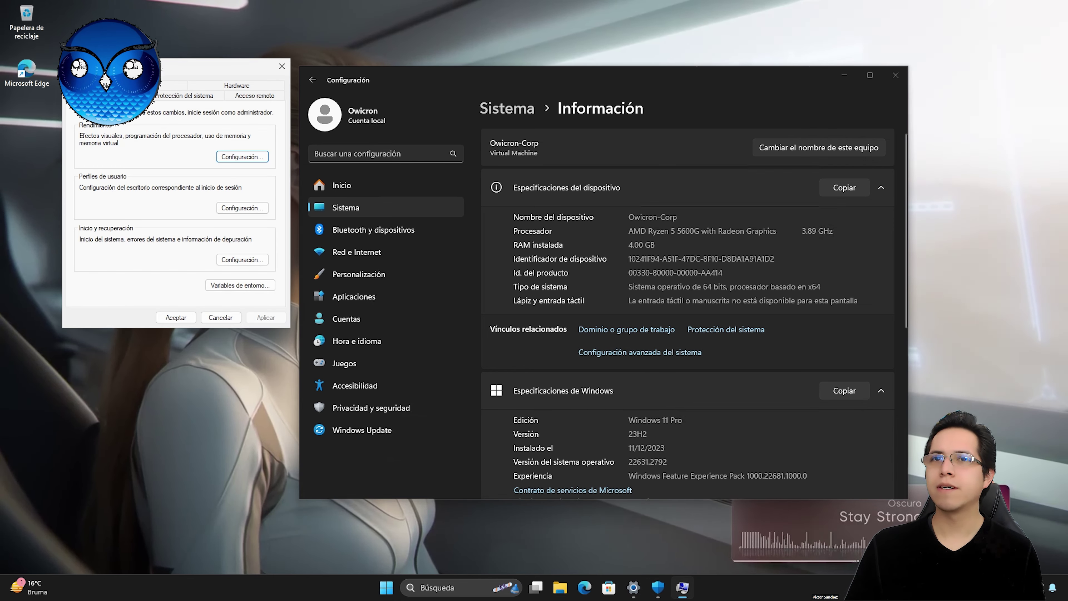
{"action": "left_click", "coordinate": [845, 76]}
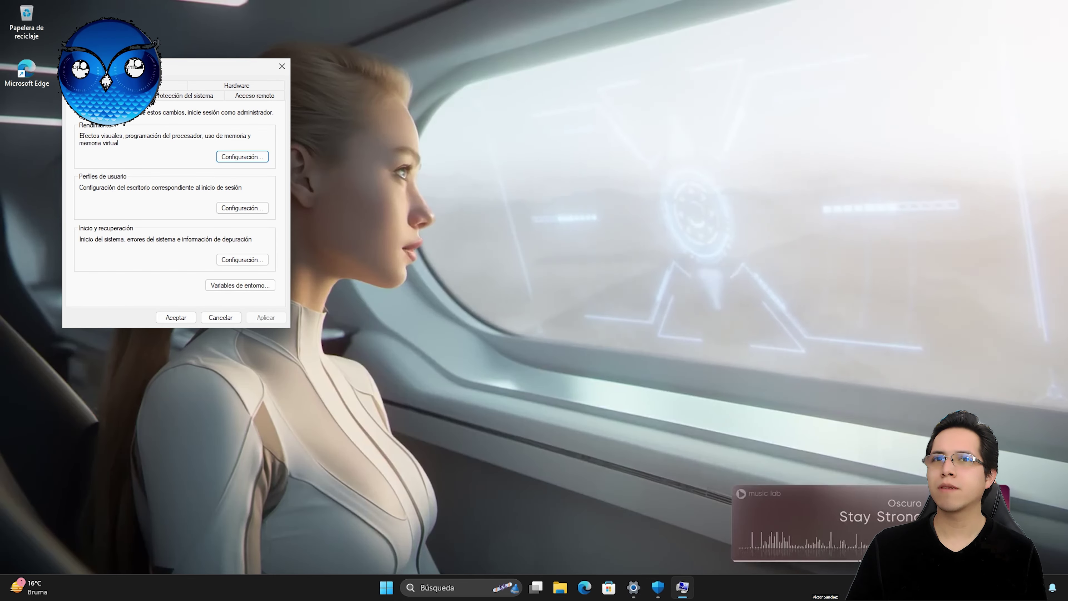
{"action": "left_click_drag", "start_coordinate": [105, 66], "coordinate": [143, 128]}
{"action": "left_click", "coordinate": [166, 147]}
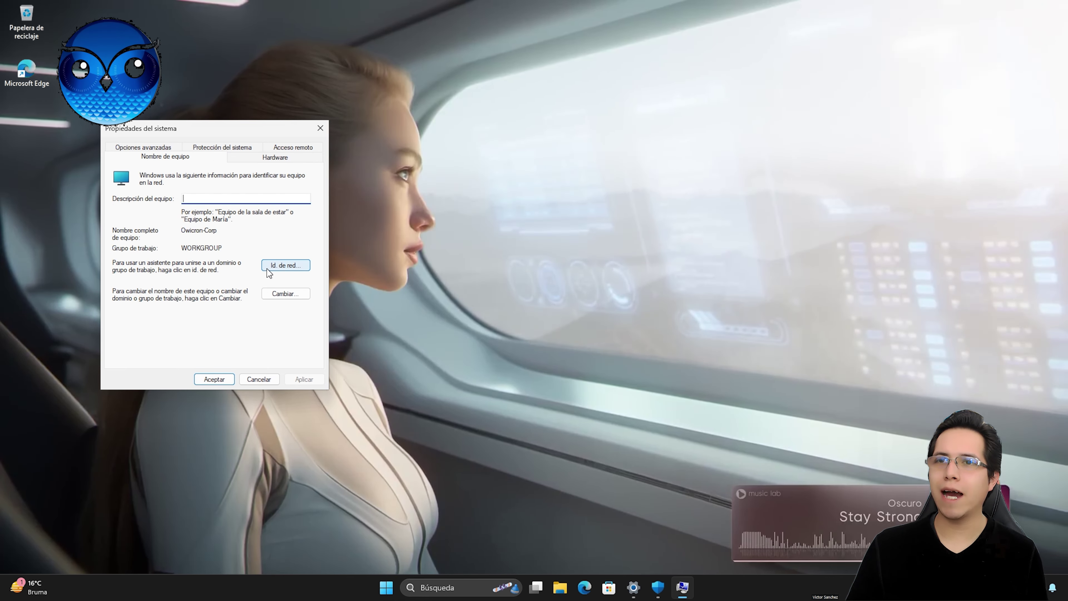
Step: Run the Id. de red wizard, choosing the home-computer option, through to its restart-required step
{"action": "left_click", "coordinate": [286, 267]}
{"action": "left_click_drag", "start_coordinate": [229, 143], "coordinate": [515, 160]}
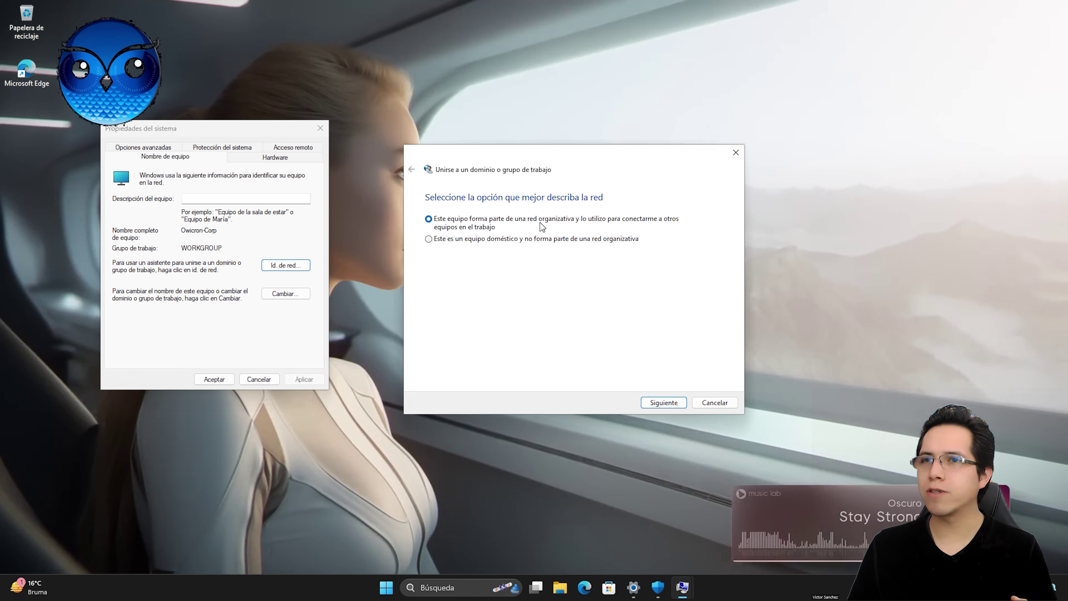
{"action": "left_click", "coordinate": [473, 240]}
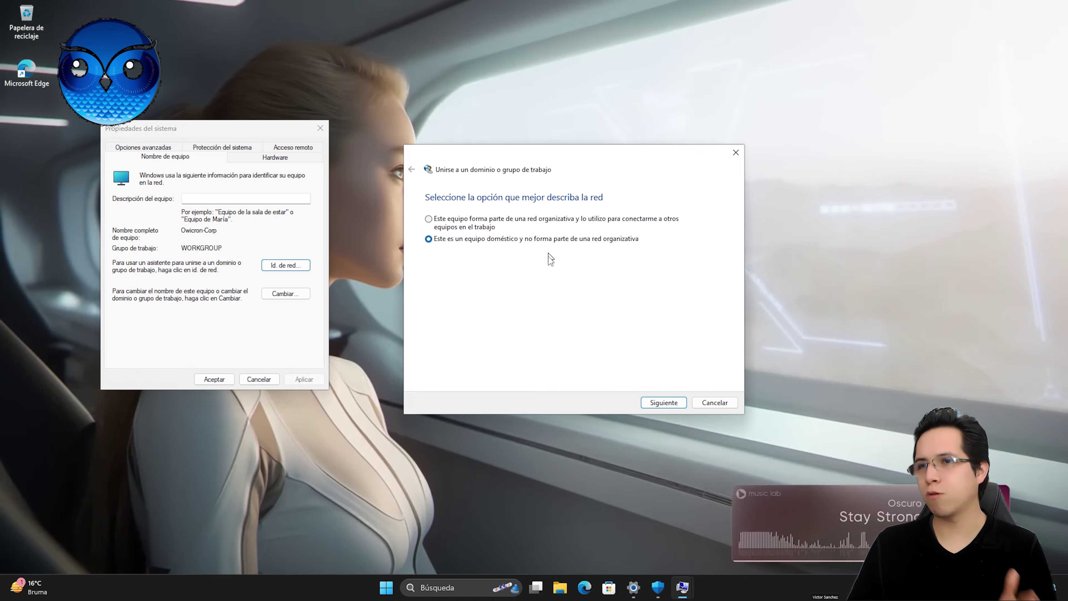
{"action": "left_click", "coordinate": [653, 404]}
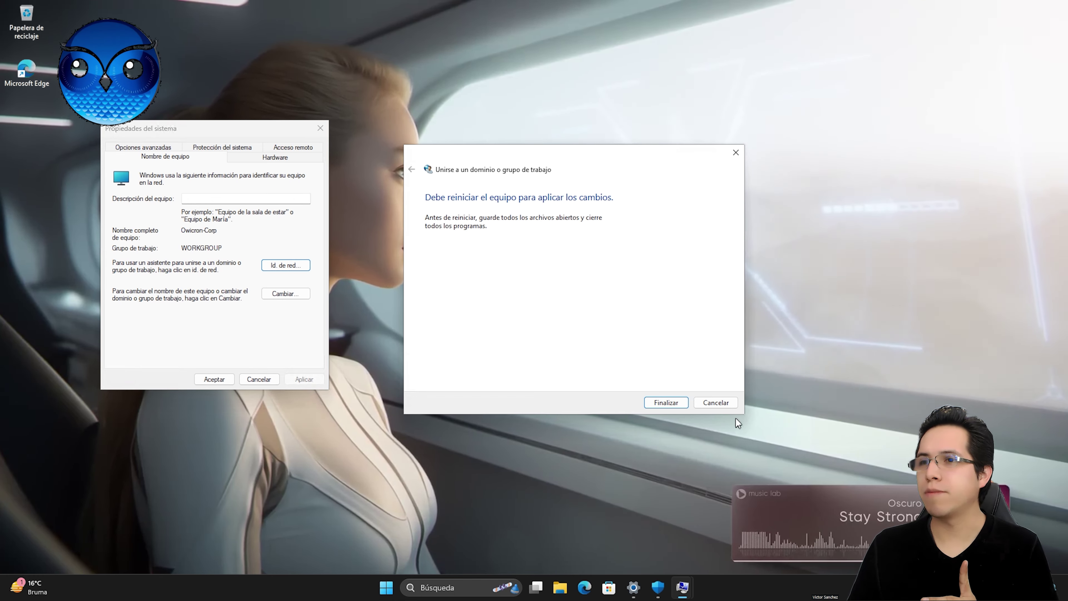
{"action": "left_click", "coordinate": [715, 403]}
Step: Rerun the network ID wizard as an organization network without a domain, keeping workgroup WORKGROUP, and apply
{"action": "left_click", "coordinate": [286, 265]}
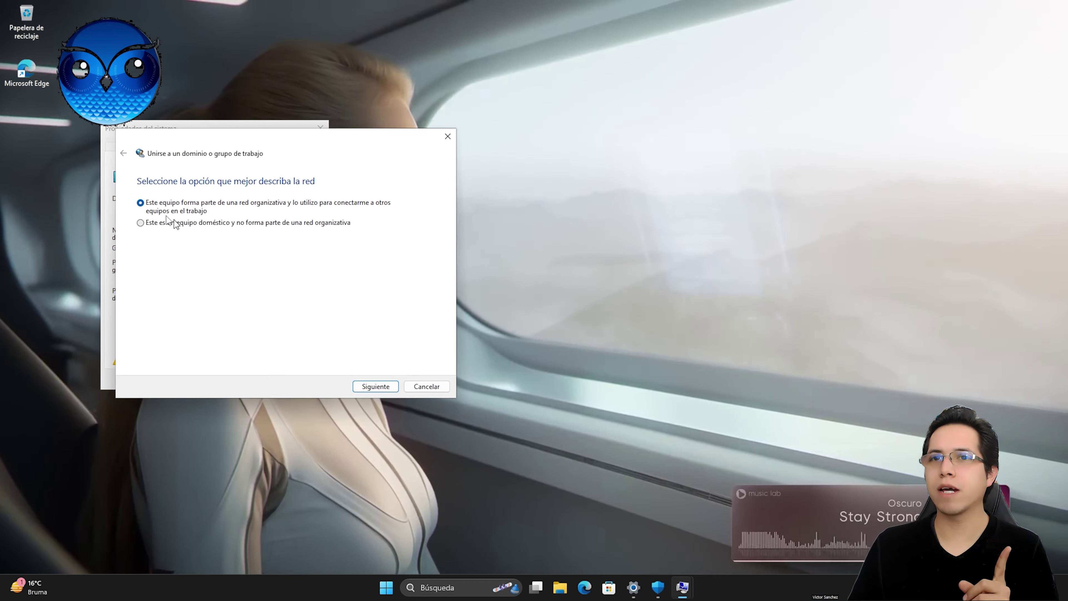
{"action": "left_click_drag", "start_coordinate": [266, 150], "coordinate": [571, 194]}
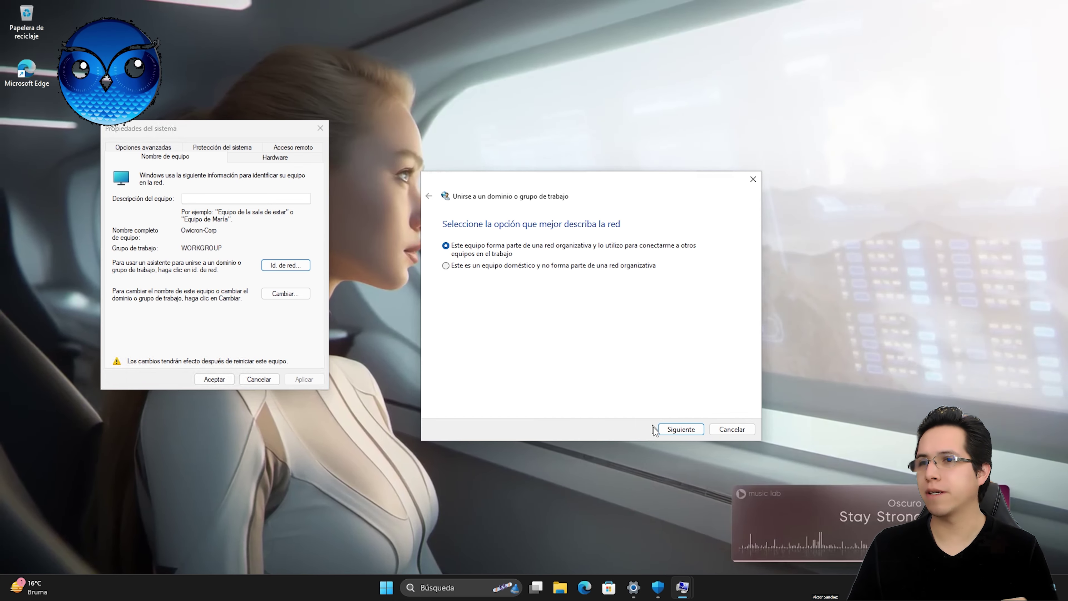
{"action": "left_click", "coordinate": [679, 429]}
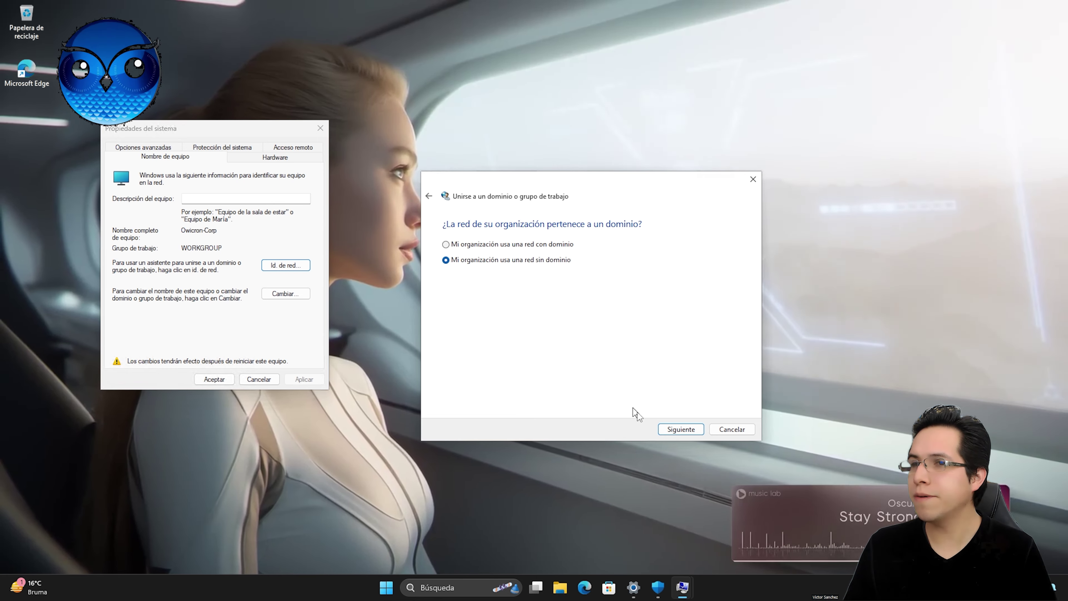
{"action": "left_click", "coordinate": [674, 432]}
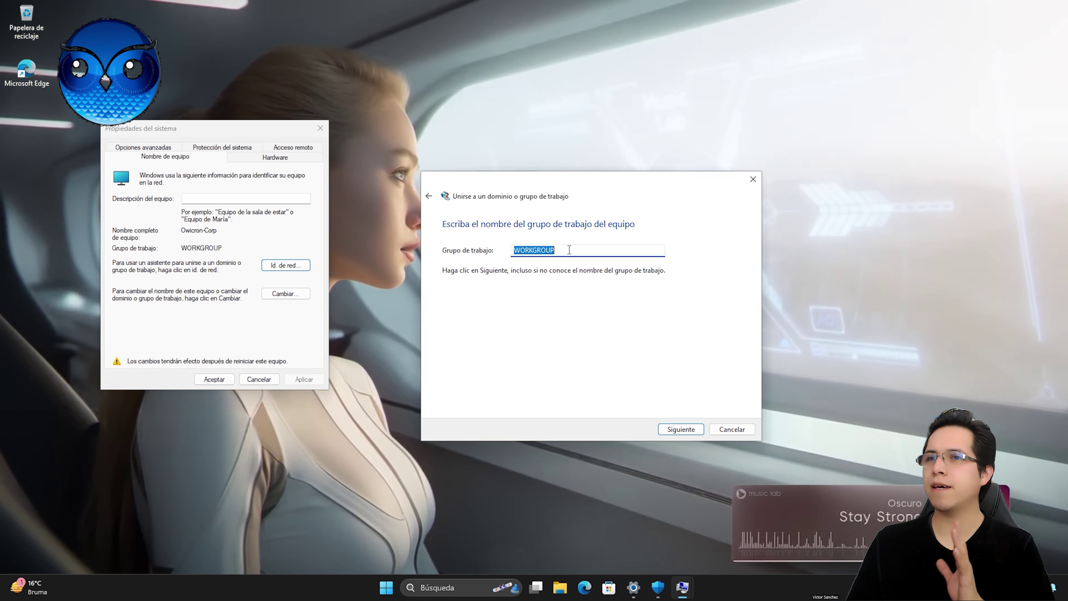
{"action": "left_click", "coordinate": [678, 431]}
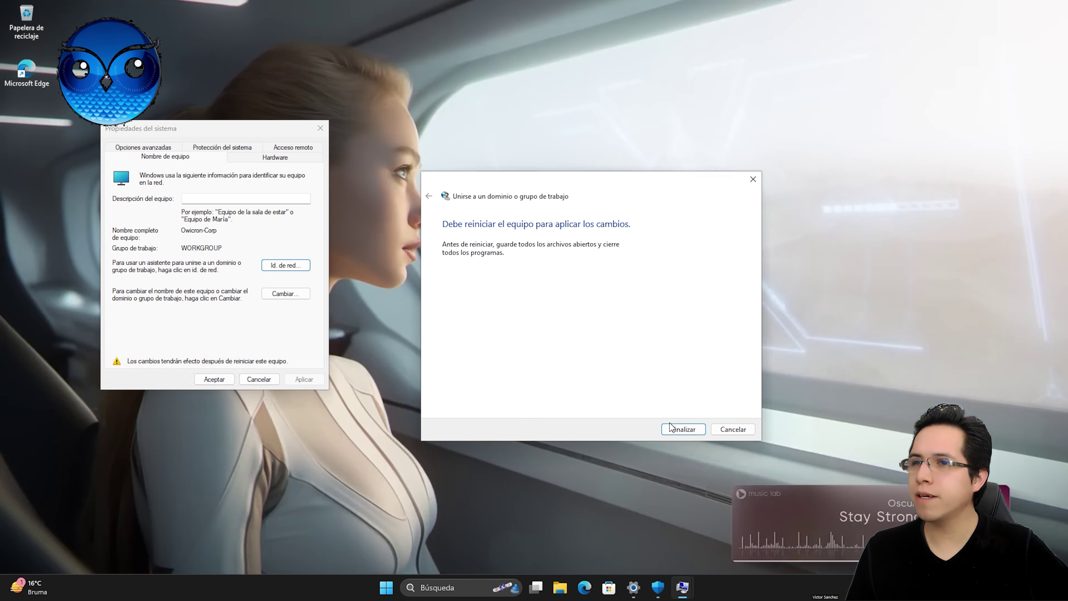
{"action": "left_click", "coordinate": [671, 428]}
{"action": "left_click", "coordinate": [220, 379]}
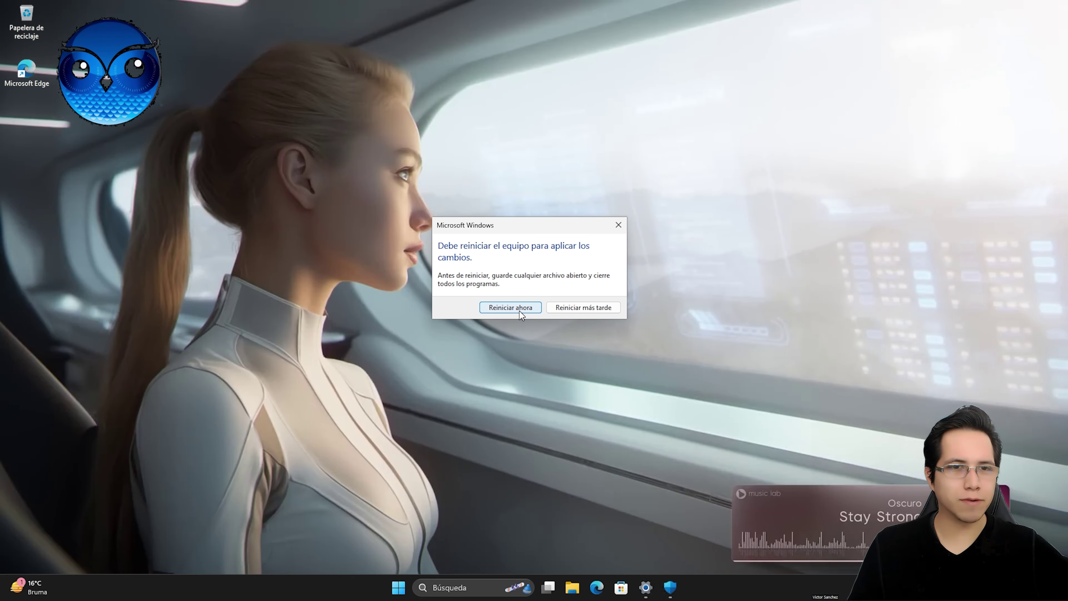
Step: Restart the computer now, then open the Start menu once it is back
{"action": "left_click", "coordinate": [510, 308]}
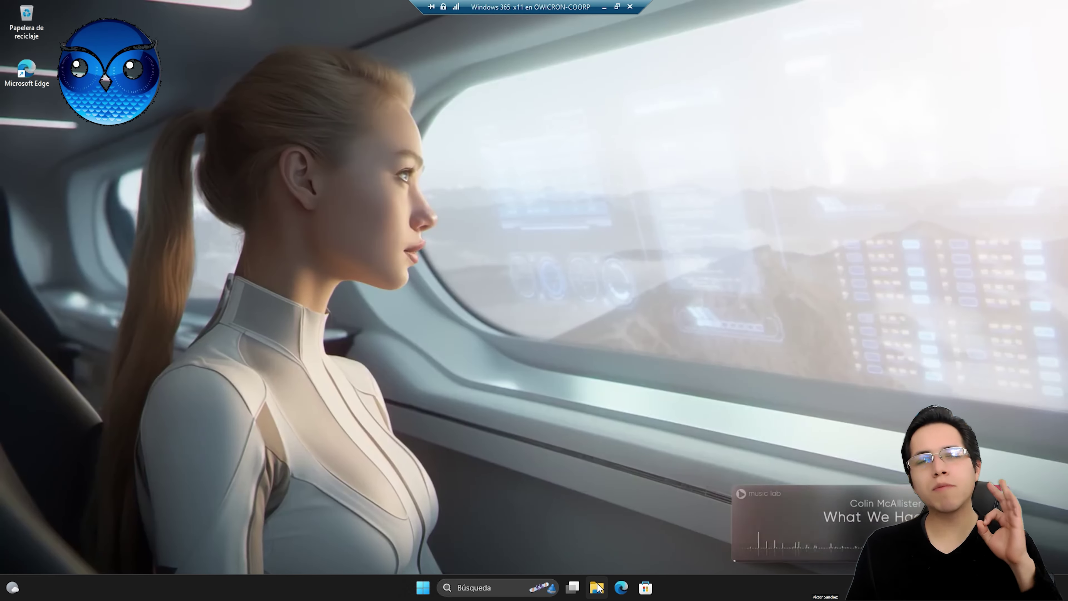
{"action": "left_click", "coordinate": [423, 587]}
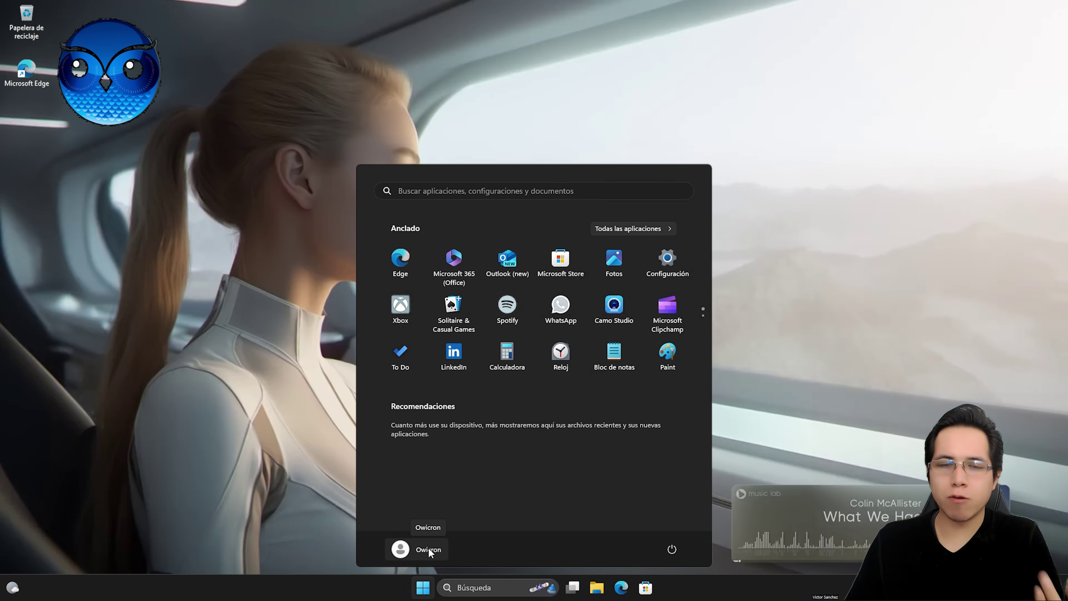
Step: Open Disco local (C:) in File Explorer and select the Material SSH y VDI folder
{"action": "left_click", "coordinate": [423, 587]}
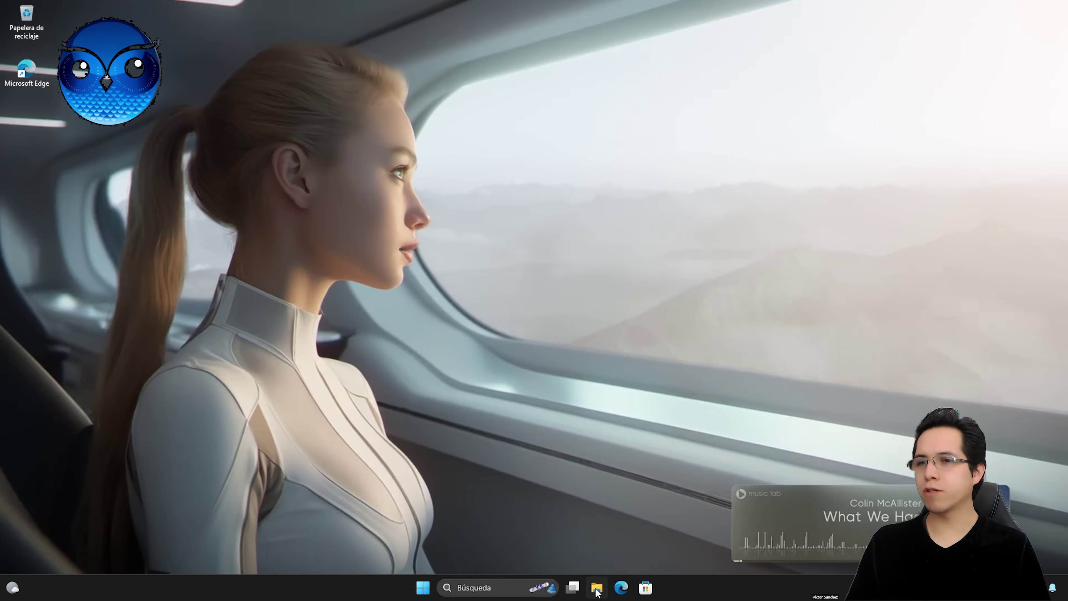
{"action": "left_click", "coordinate": [597, 589]}
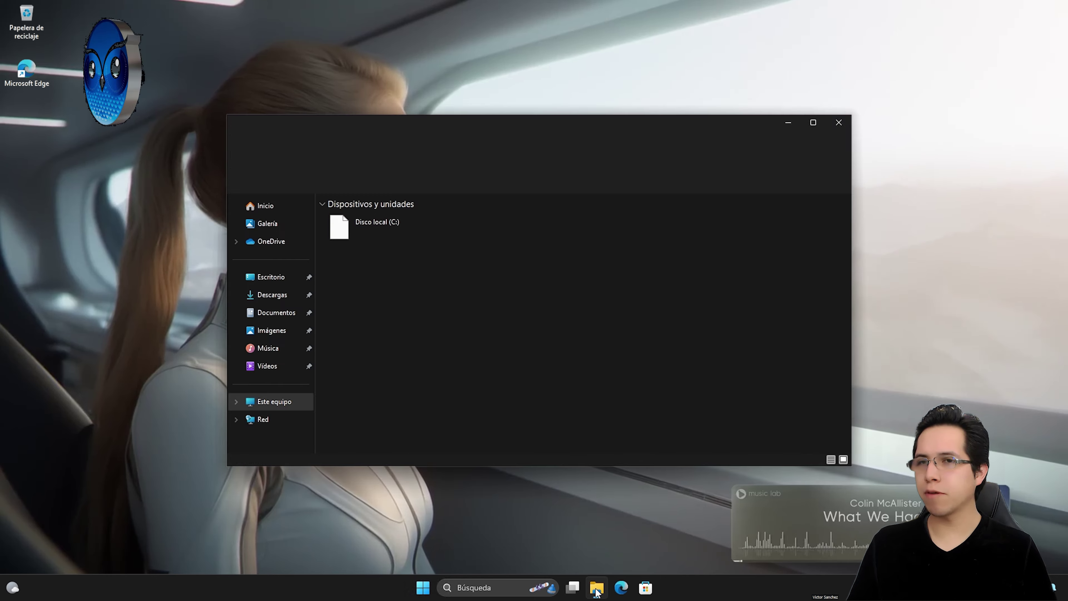
{"action": "double_click", "coordinate": [380, 234]}
{"action": "mouse_move", "coordinate": [370, 254]}
{"action": "left_mouse_down"}
{"action": "mouse_move", "coordinate": [370, 227]}
{"action": "mouse_move", "coordinate": [375, 253]}
{"action": "left_mouse_up"}
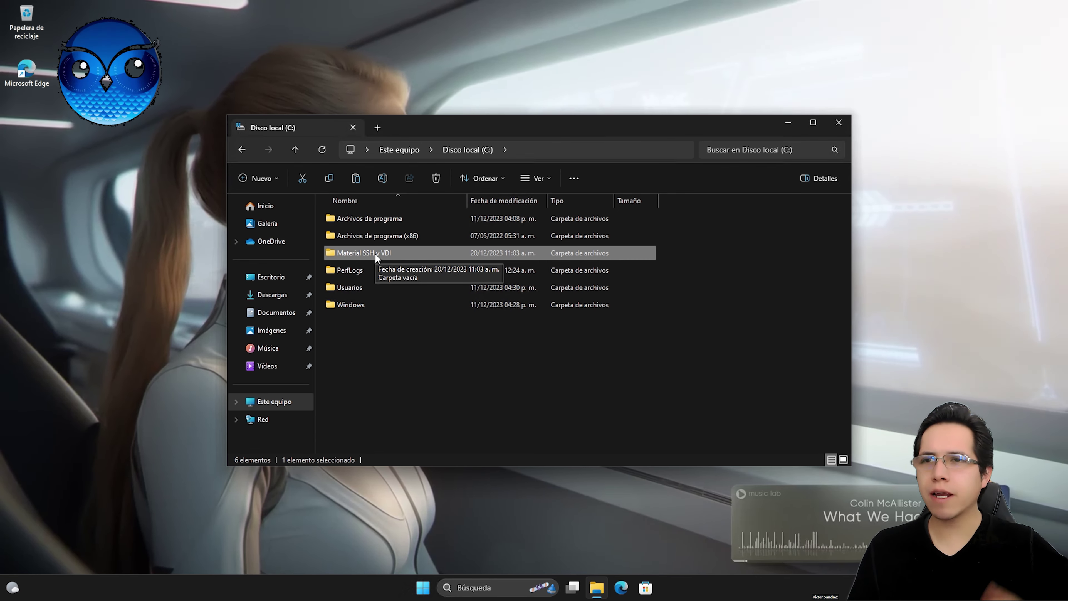
Step: Share Material SSH y VDI with the listed users through its Properties sharing wizard
{"action": "right_click", "coordinate": [375, 253]}
{"action": "left_click", "coordinate": [417, 413]}
{"action": "left_click", "coordinate": [434, 283]}
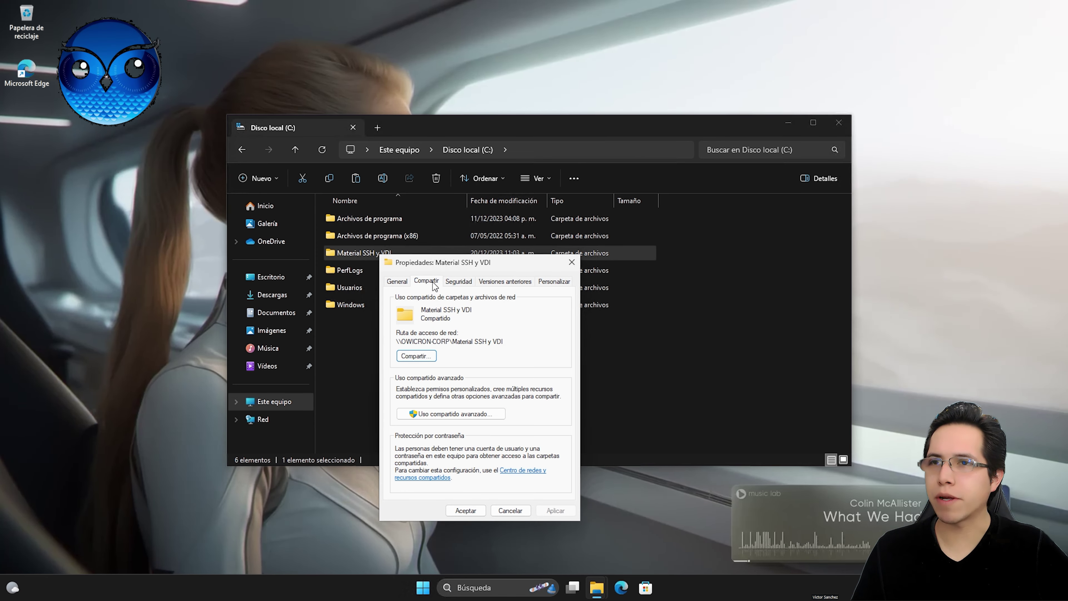
{"action": "left_click", "coordinate": [423, 356]}
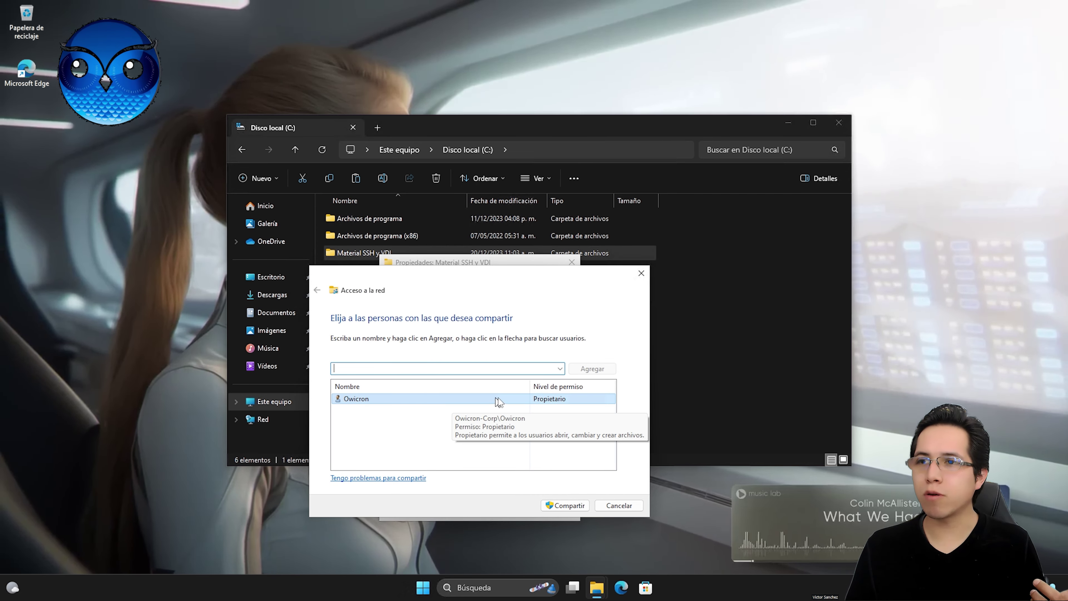
{"action": "left_click", "coordinate": [422, 587]}
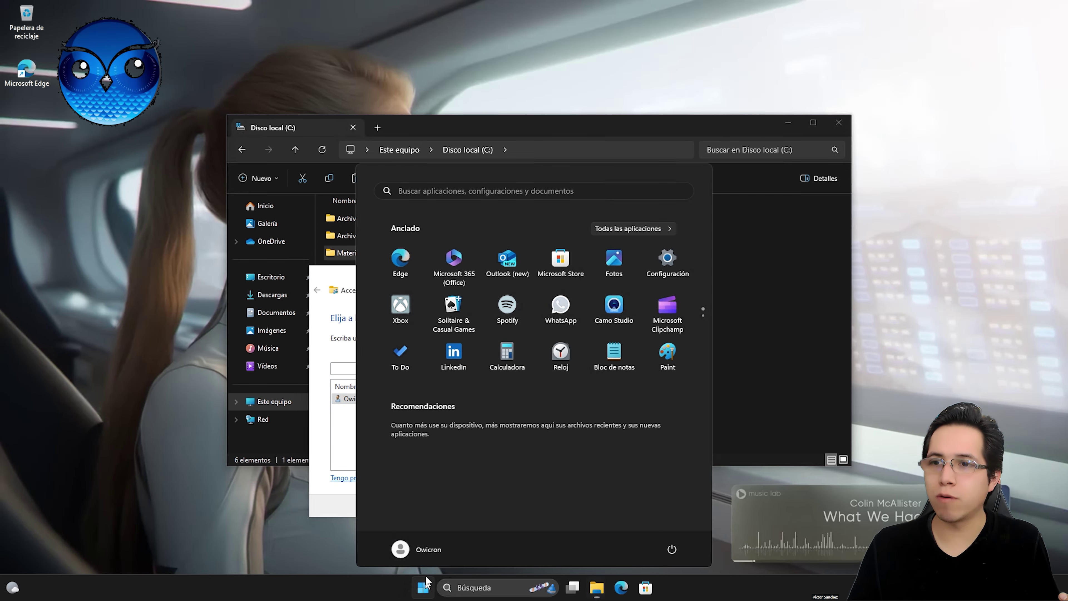
{"action": "left_click", "coordinate": [331, 438]}
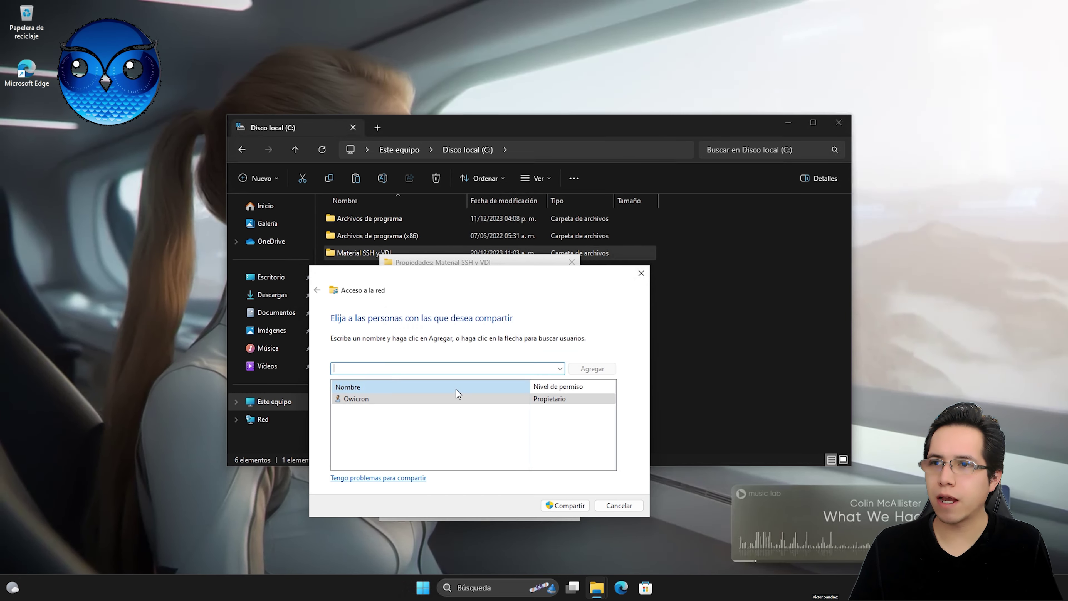
{"action": "left_click", "coordinate": [578, 505]}
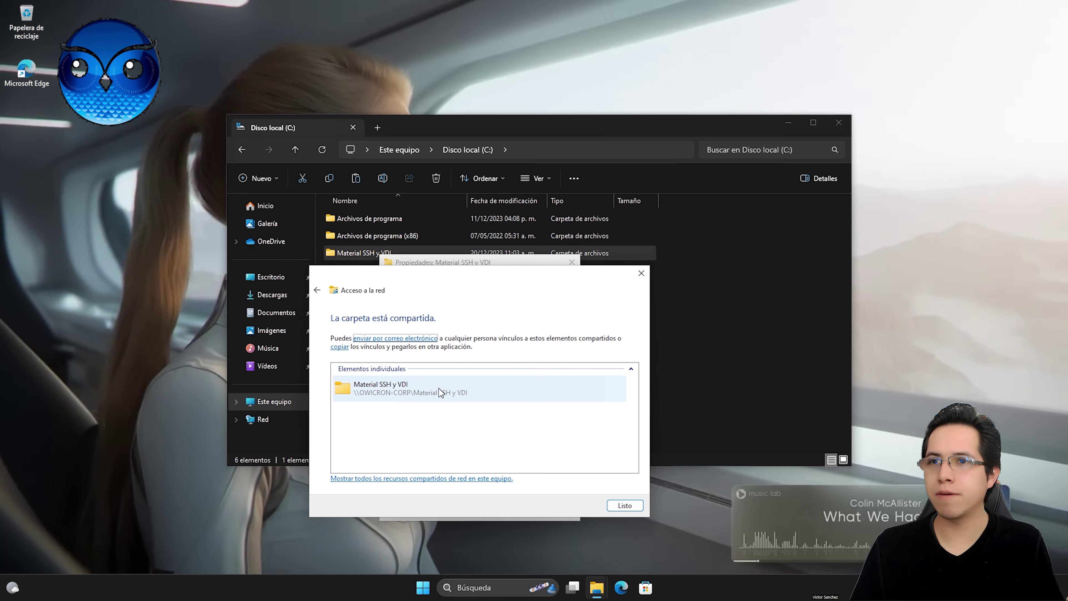
{"action": "left_click", "coordinate": [628, 508]}
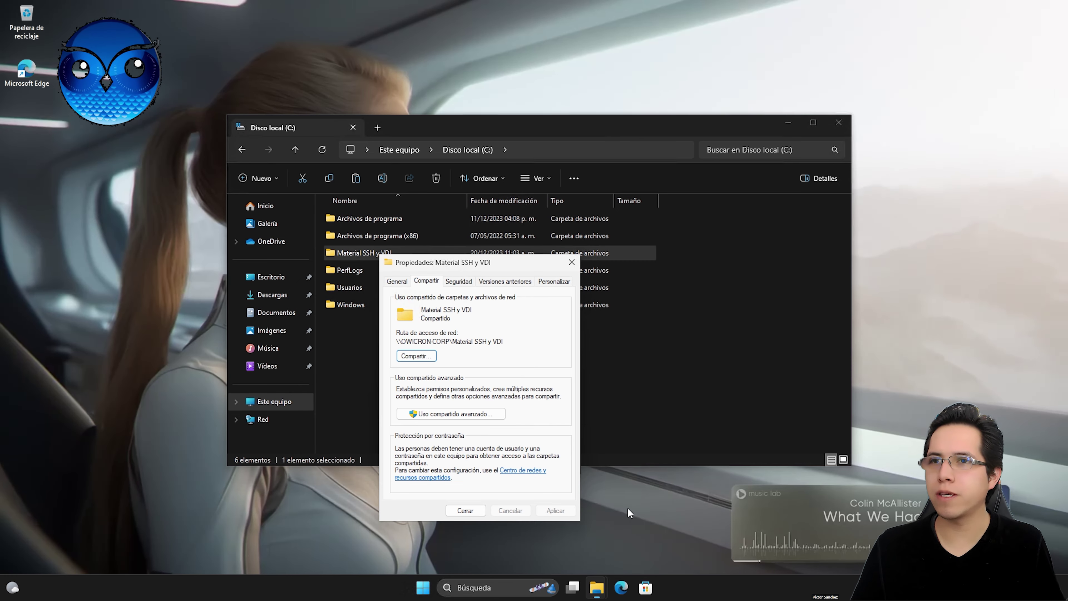
Step: Add the computer's user account to the share permissions in Advanced Sharing
{"action": "left_click", "coordinate": [429, 411]}
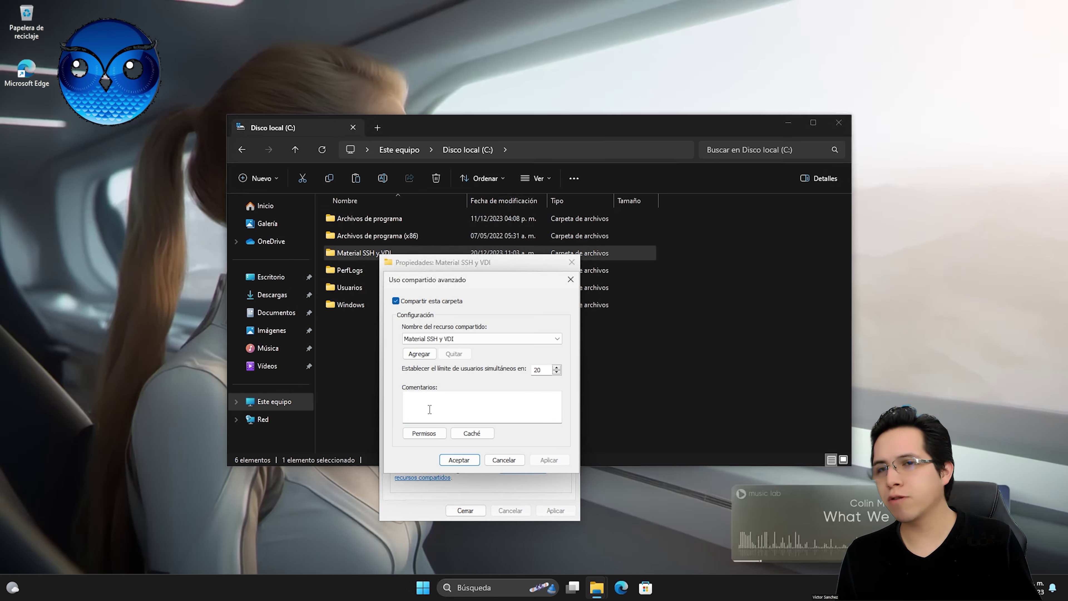
{"action": "left_click", "coordinate": [425, 436]}
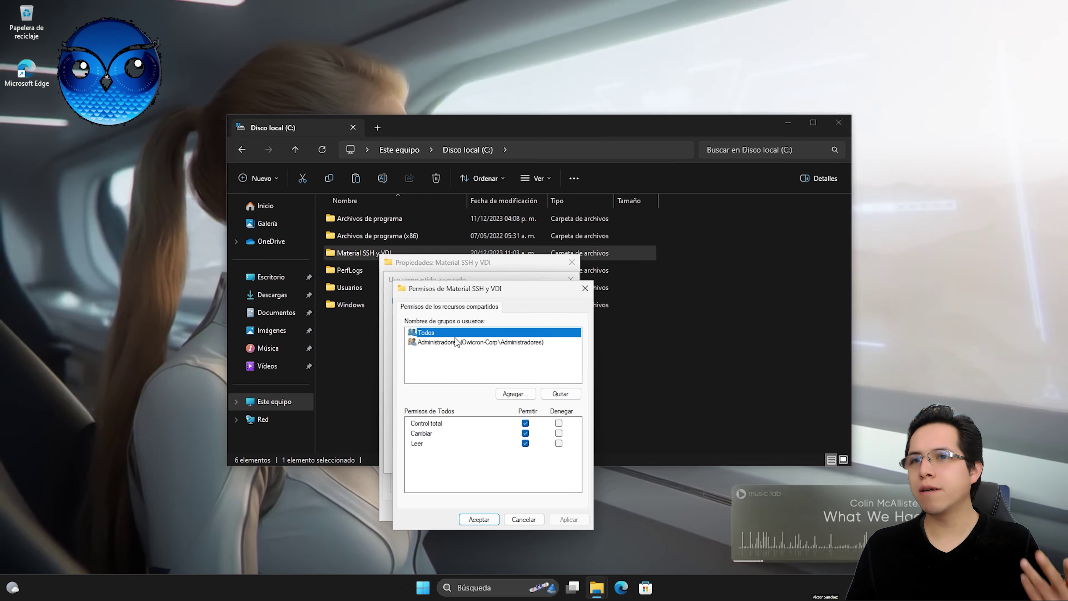
{"action": "left_click", "coordinate": [527, 397]}
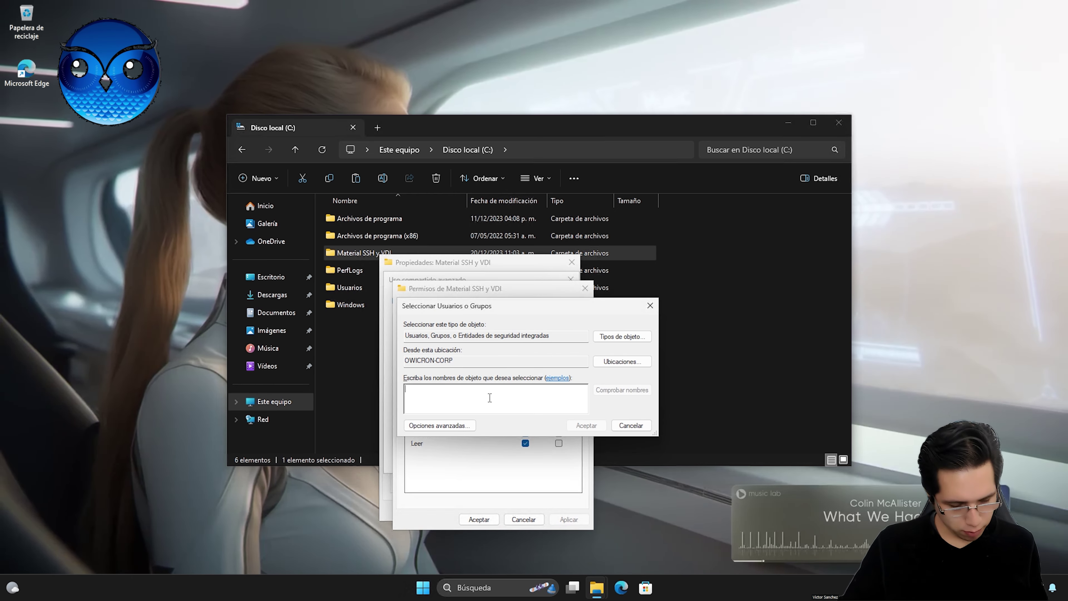
{"action": "type", "text": "Owicron"}
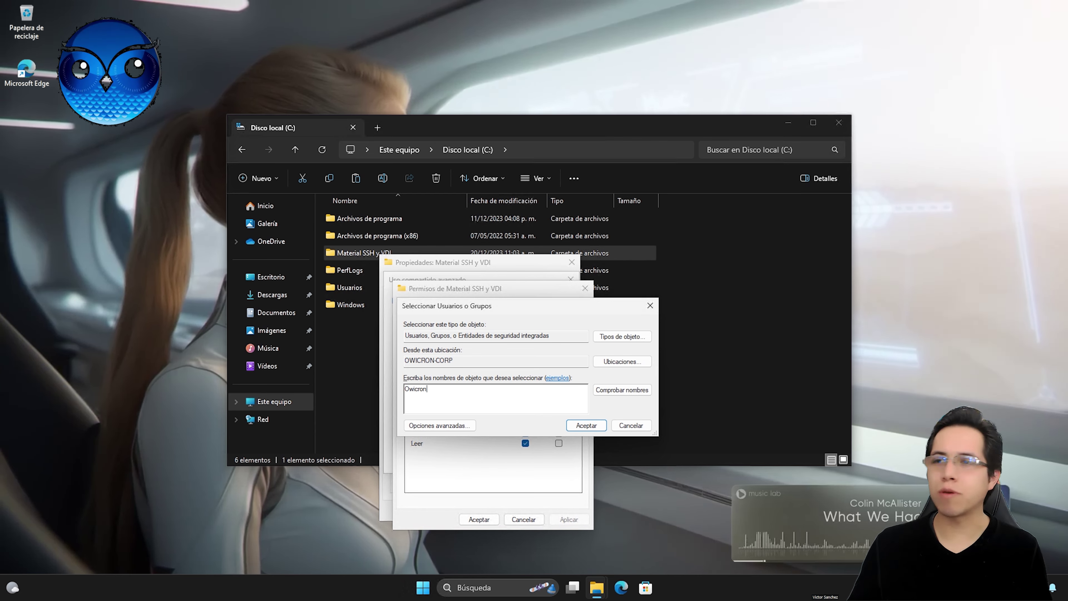
{"action": "left_click", "coordinate": [622, 389]}
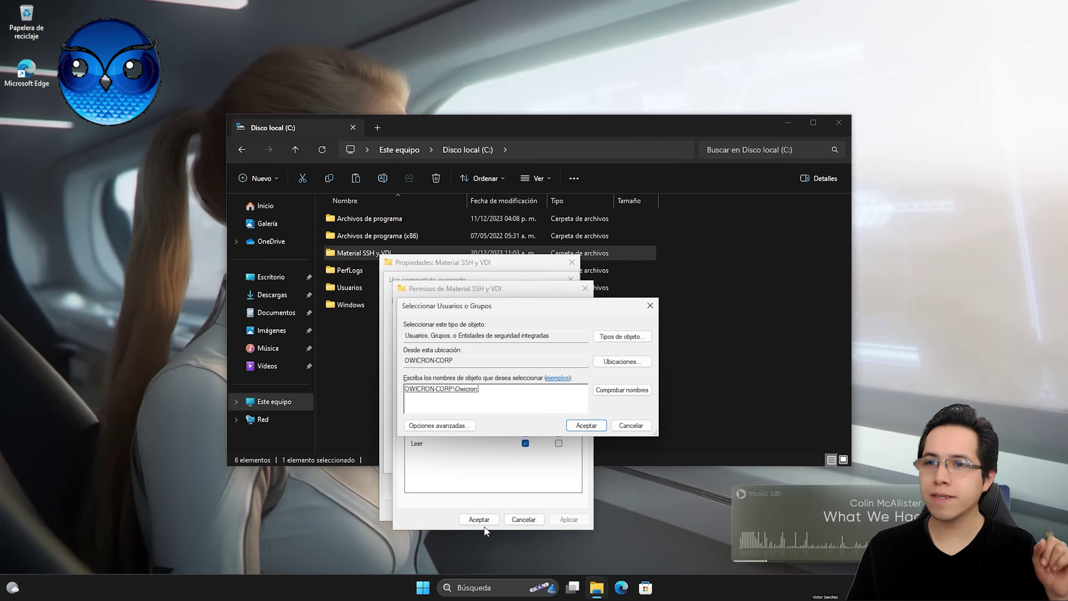
{"action": "left_click", "coordinate": [424, 588]}
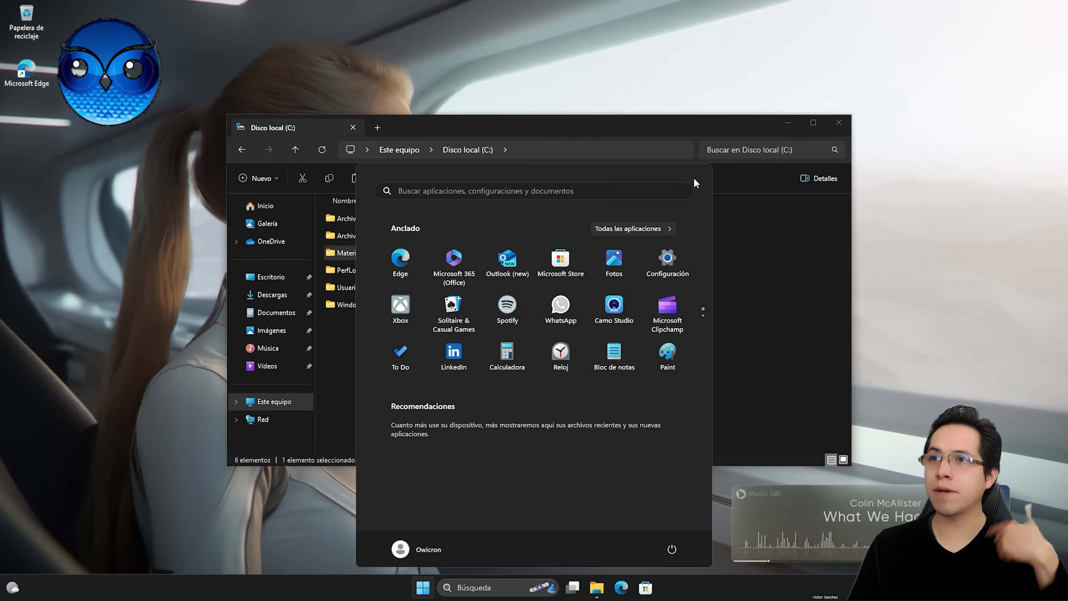
{"action": "key", "text": "Escape"}
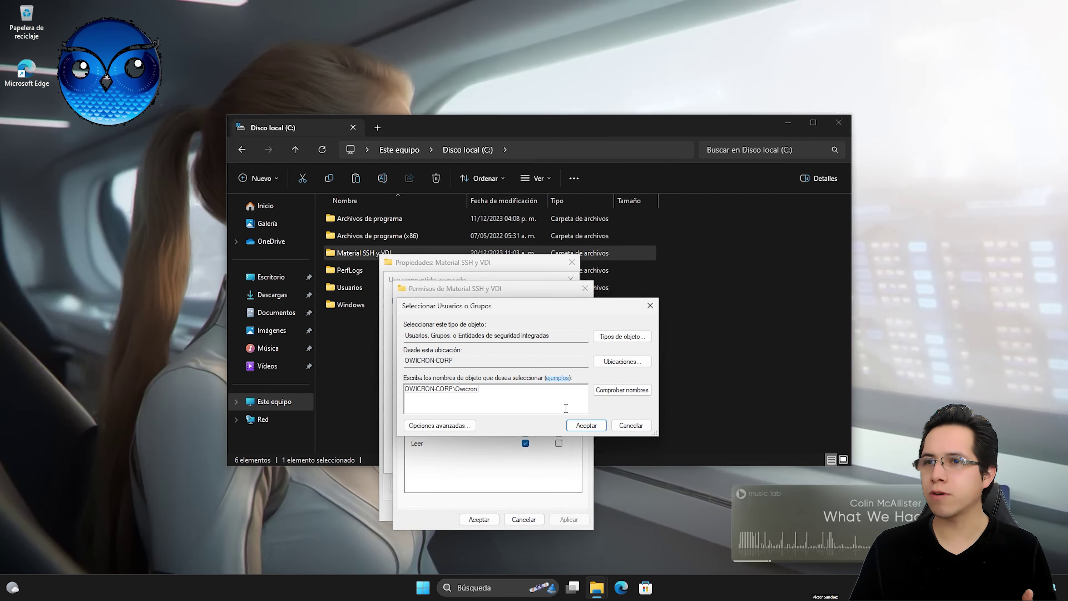
{"action": "left_click", "coordinate": [587, 426]}
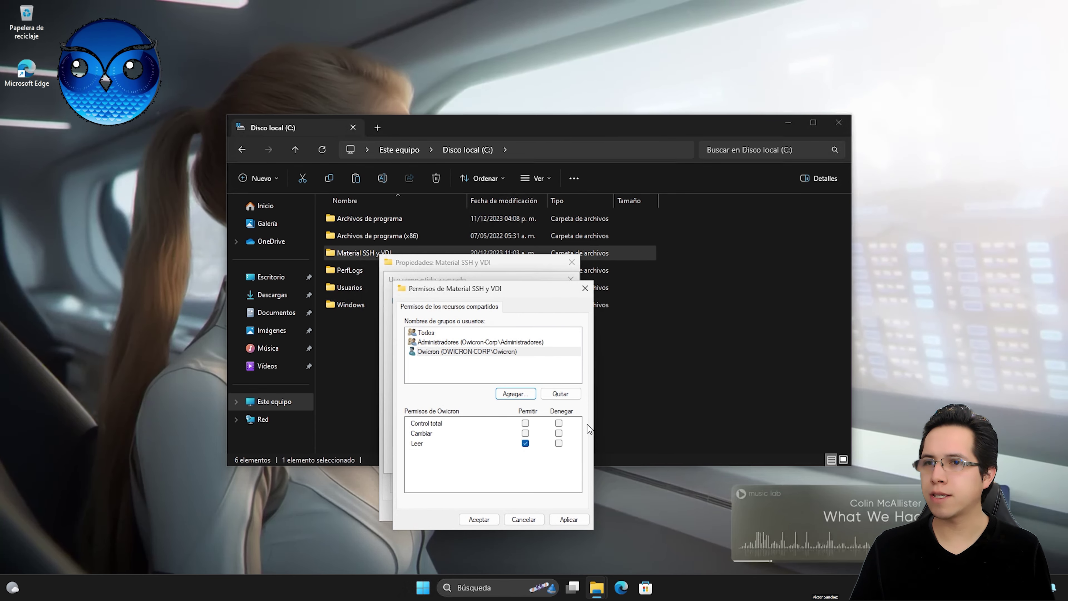
Step: Allow Full Control for that user, apply, and close all dialogs and File Explorer
{"action": "left_click", "coordinate": [525, 423]}
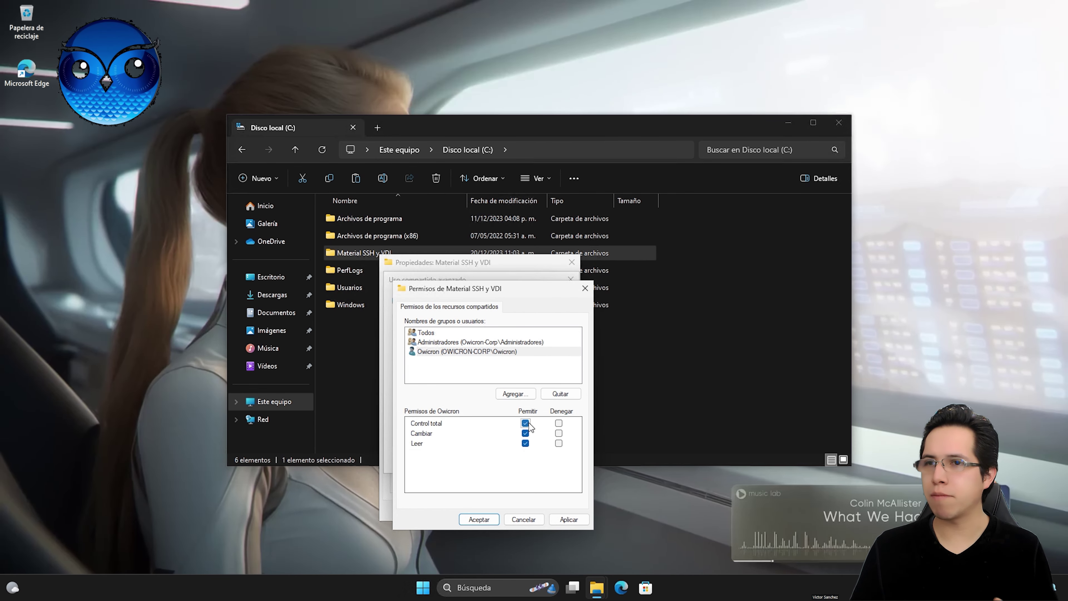
{"action": "left_click", "coordinate": [567, 520]}
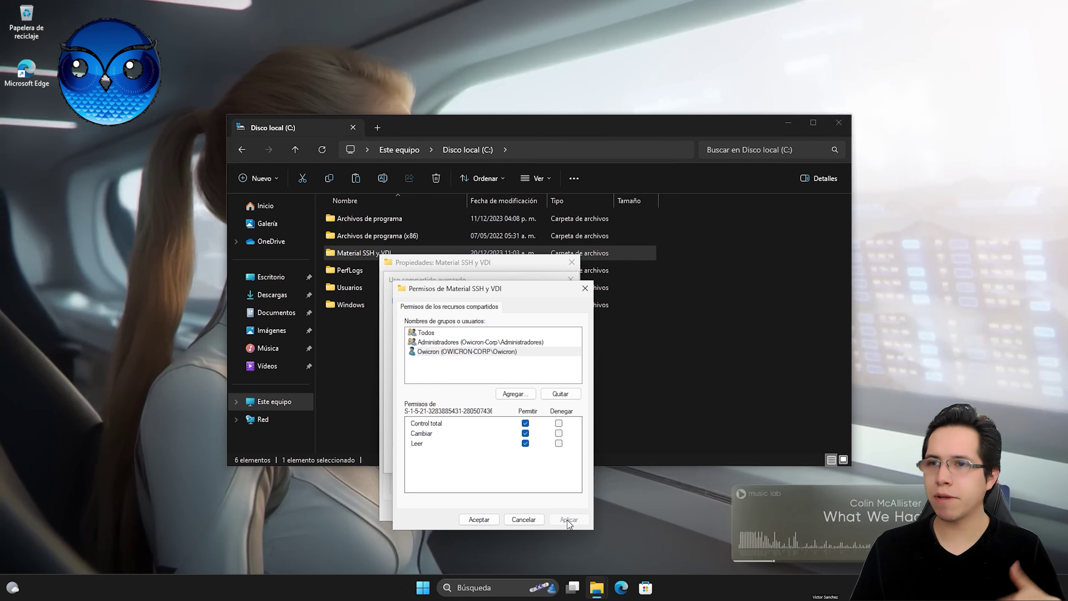
{"action": "left_click", "coordinate": [479, 516]}
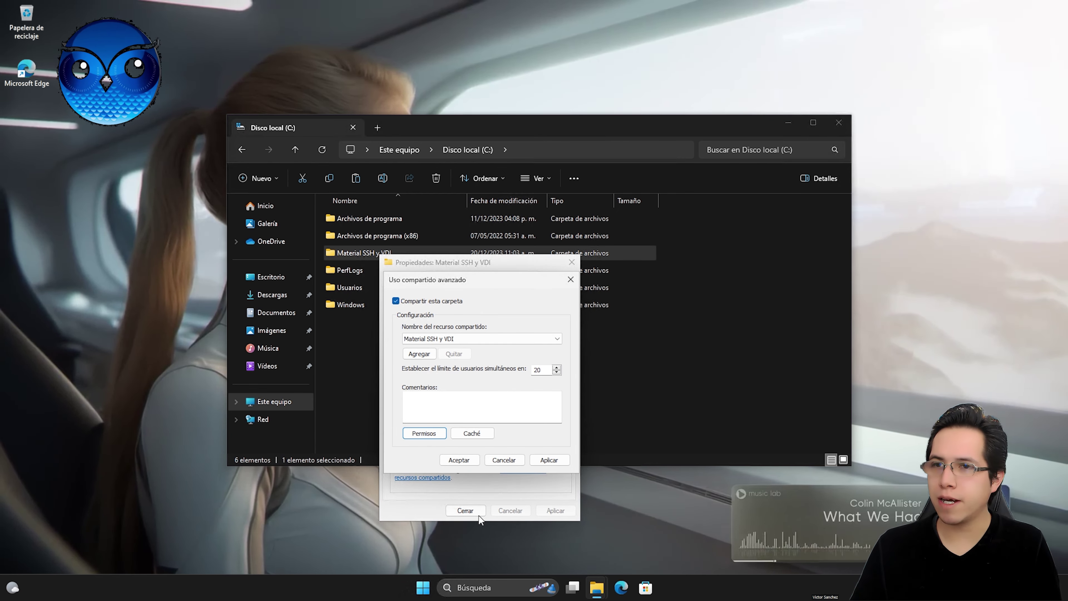
{"action": "left_click", "coordinate": [549, 460]}
{"action": "left_click", "coordinate": [459, 460]}
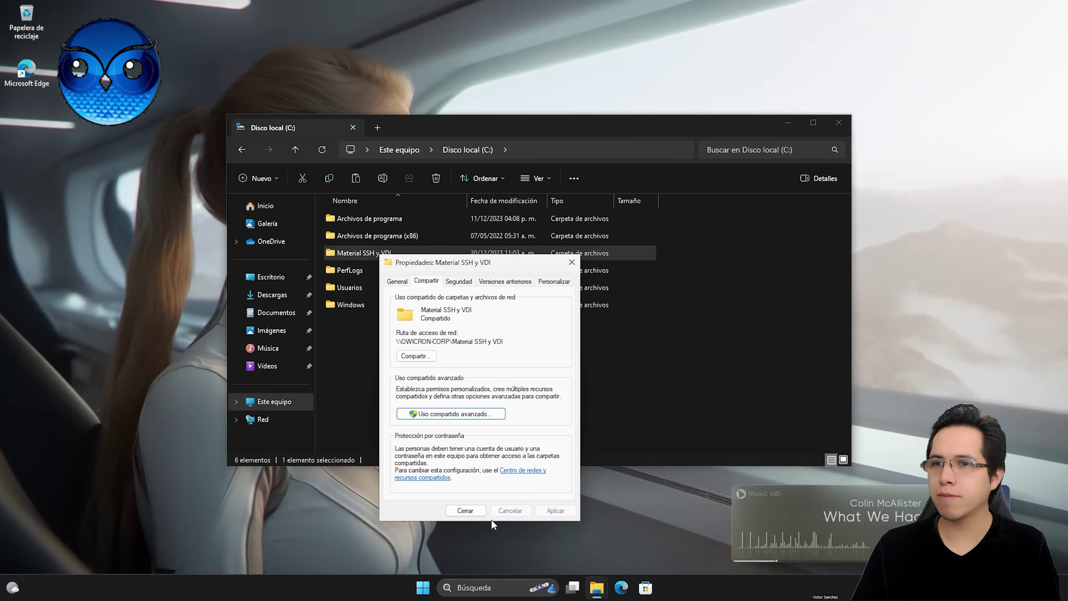
{"action": "left_click", "coordinate": [465, 510]}
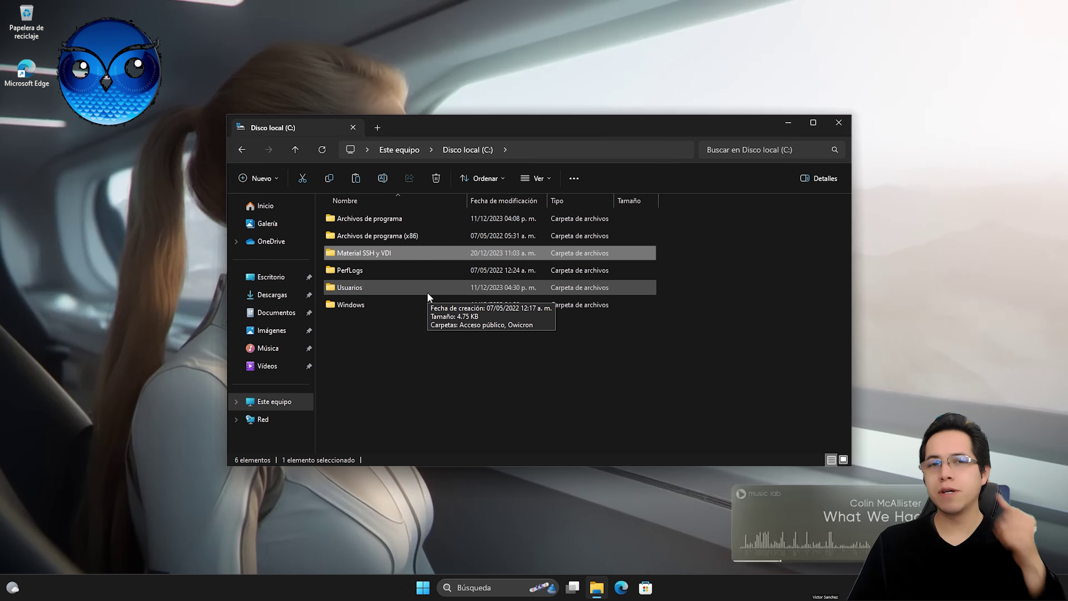
{"action": "left_click", "coordinate": [838, 125]}
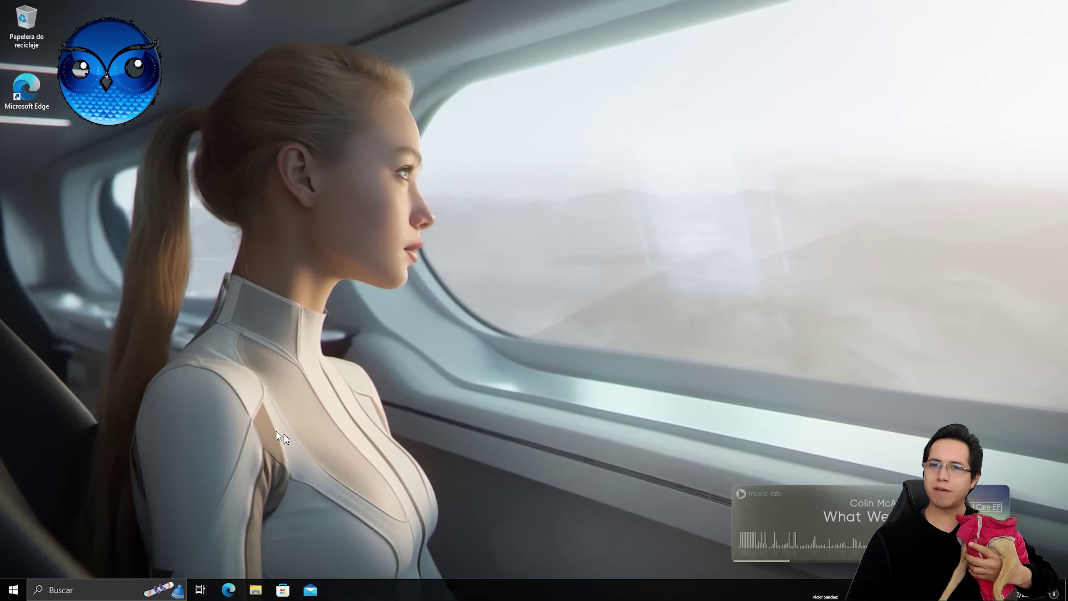
Step: On the Windows 10 PC, turn on network discovery under Red and select OWICRON-CORP
{"action": "left_click", "coordinate": [258, 591]}
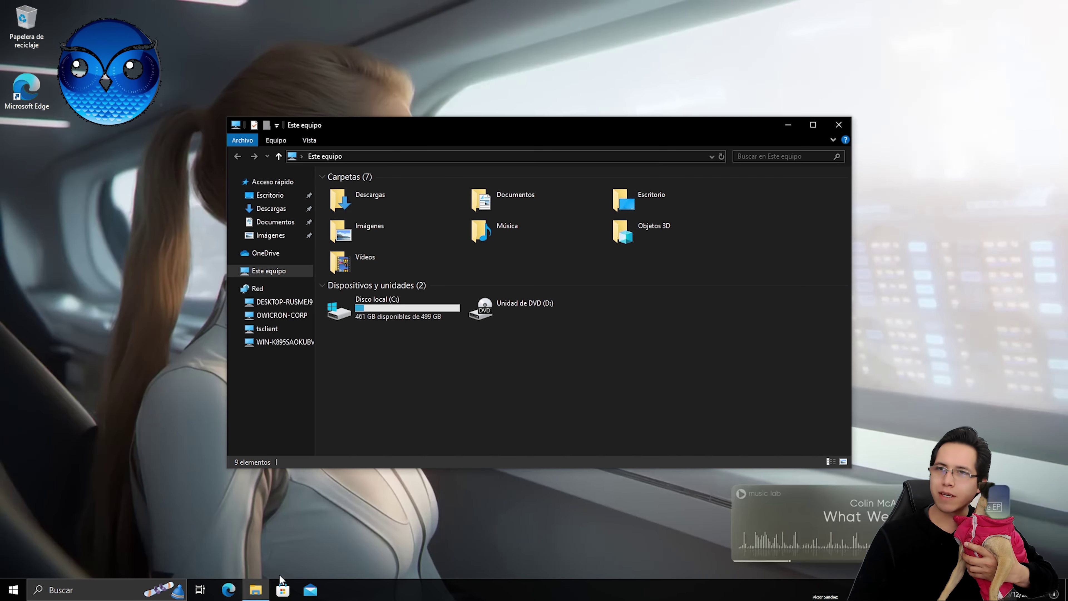
{"action": "left_click", "coordinate": [268, 288]}
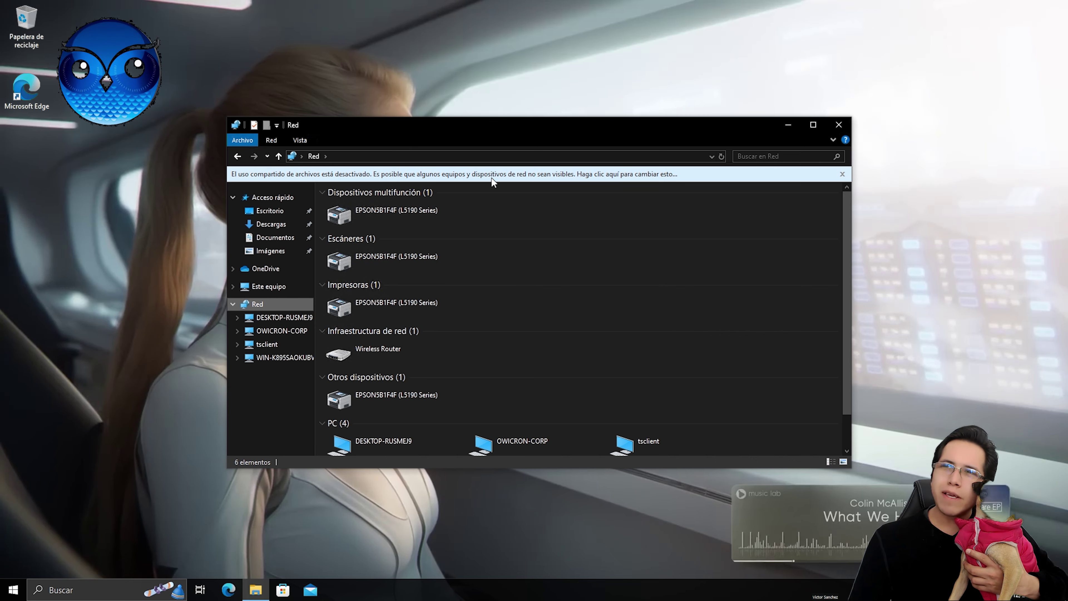
{"action": "left_click", "coordinate": [491, 177]}
{"action": "left_click", "coordinate": [524, 187]}
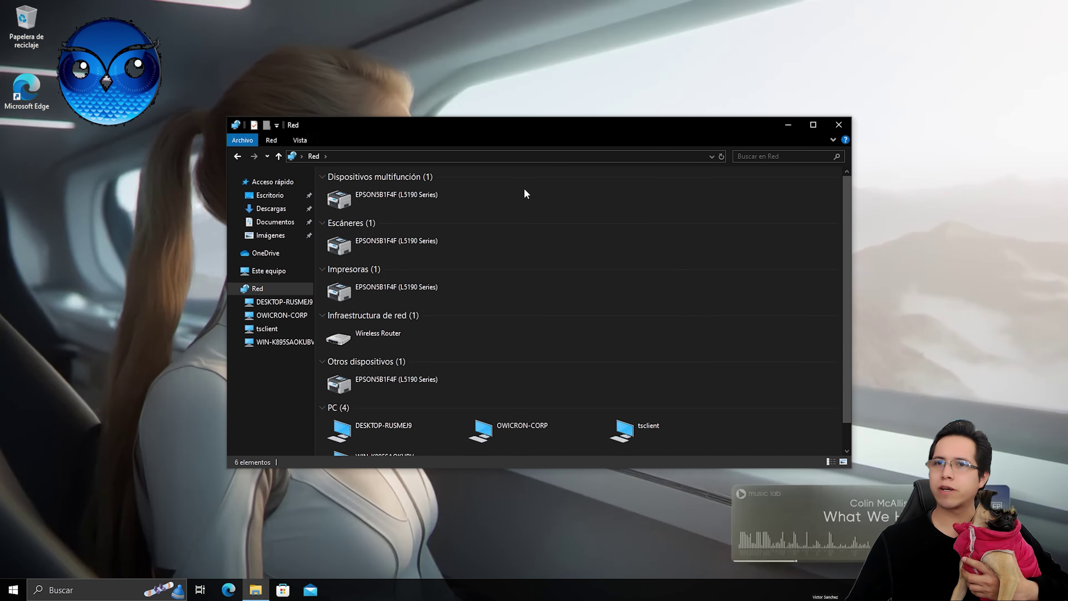
{"action": "scroll", "coordinate": [580, 278], "scroll_direction": "down", "scroll_amount": 1}
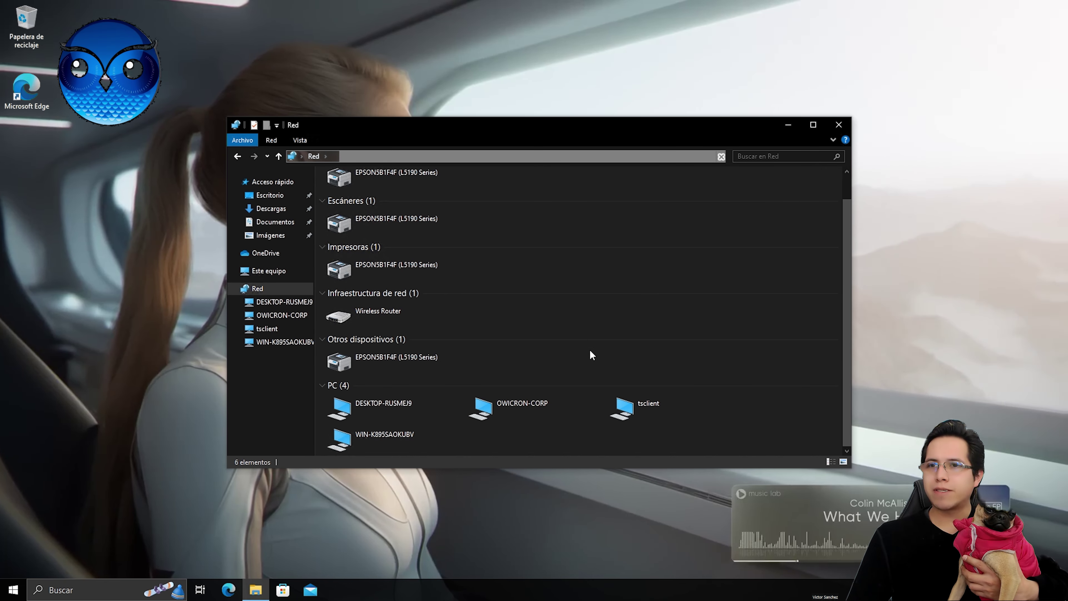
{"action": "left_click", "coordinate": [513, 406]}
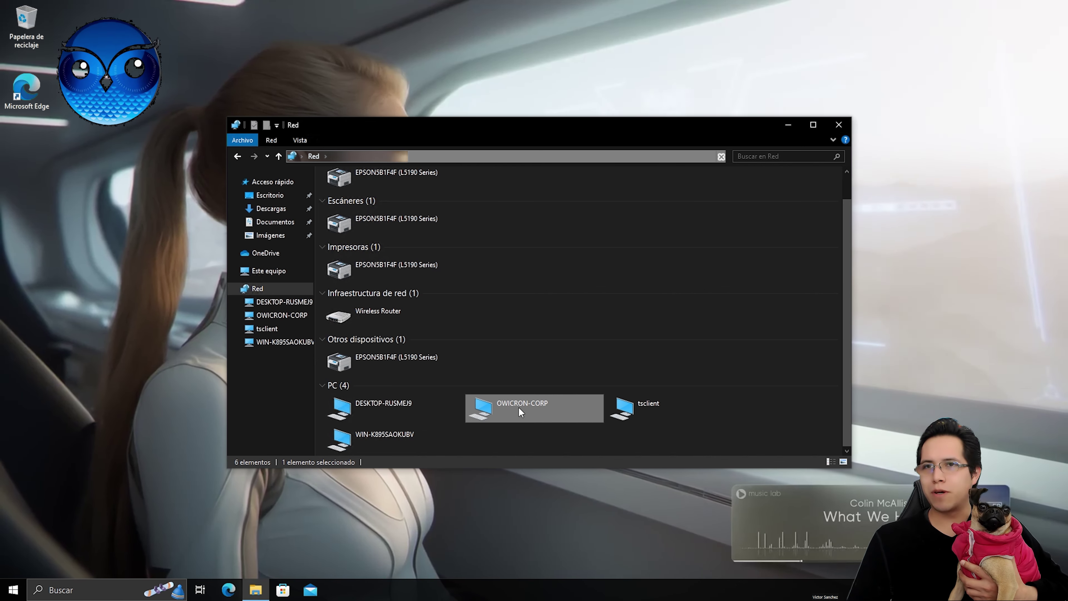
Step: Connect to OWICRON-CORP with the account's user name and password, remembering the credentials
{"action": "double_click", "coordinate": [517, 406]}
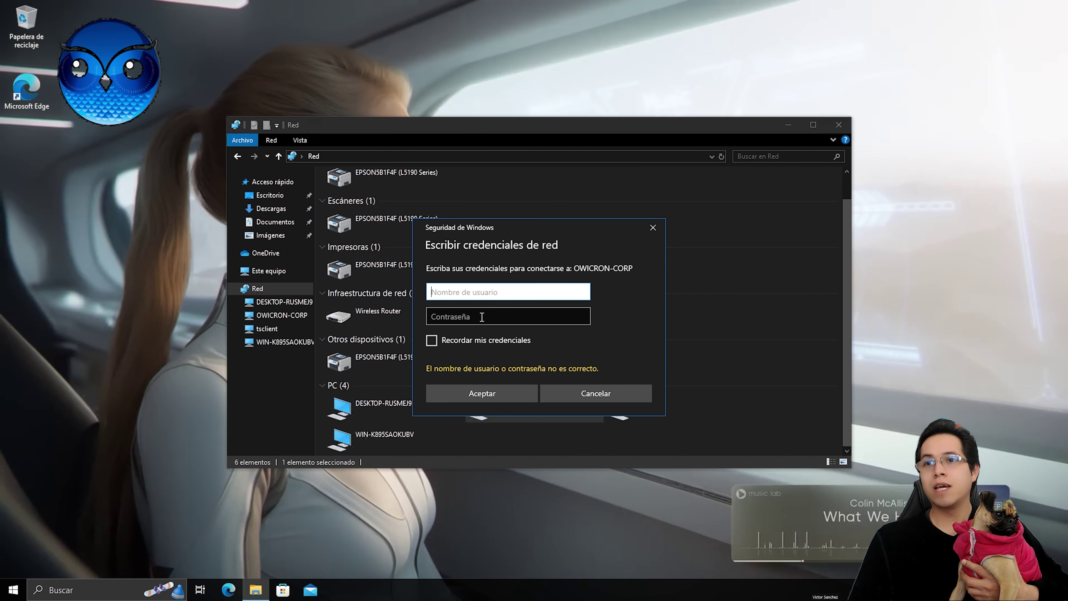
{"action": "type", "text": "Owicro"}
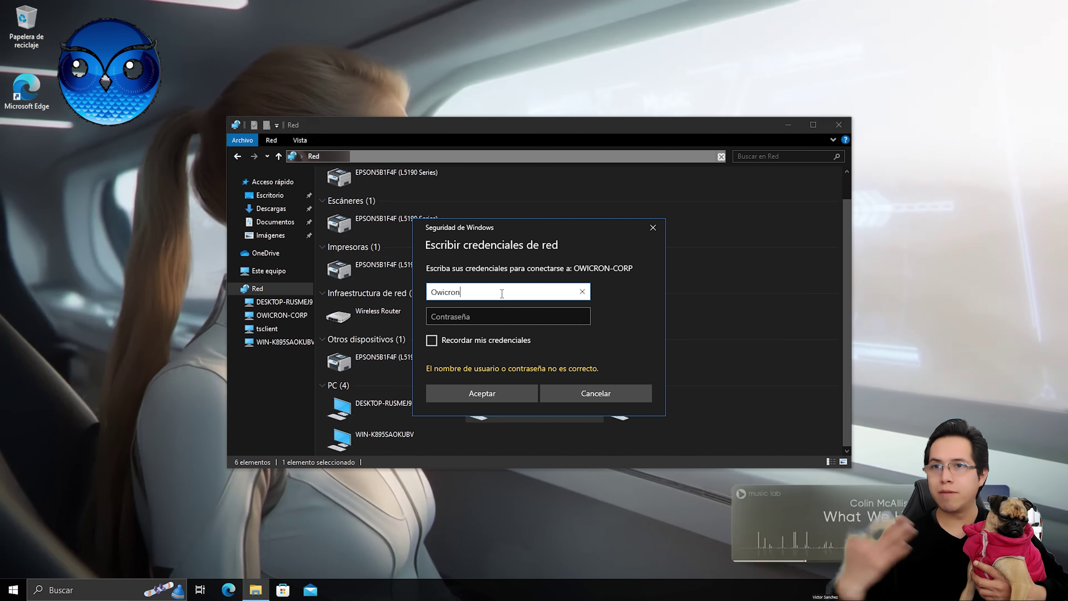
{"action": "type", "text": "n"}
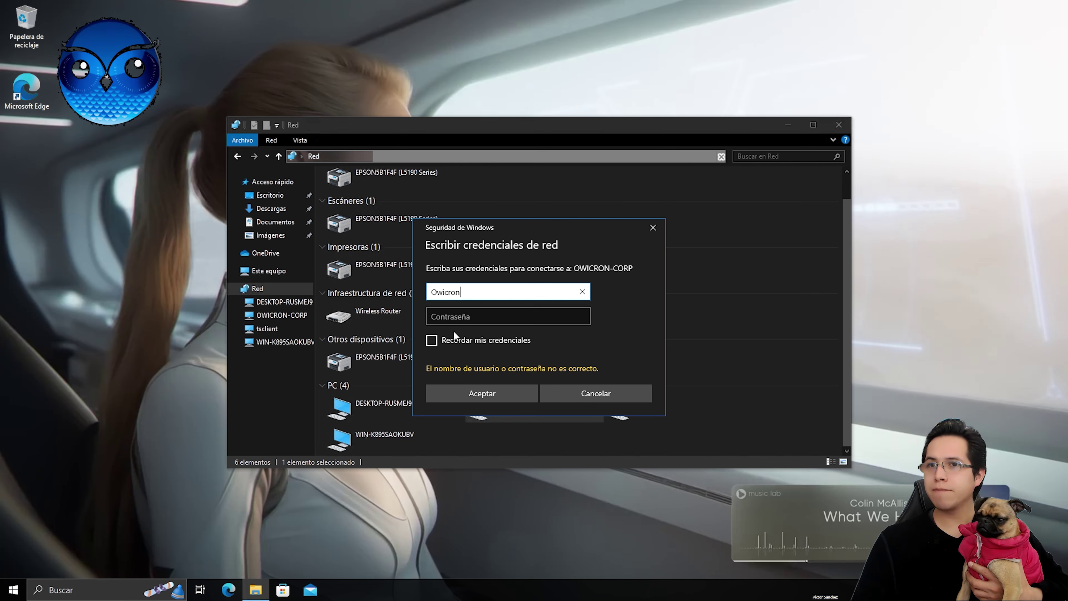
{"action": "left_click", "coordinate": [454, 319]}
{"action": "type", "text": "123456"}
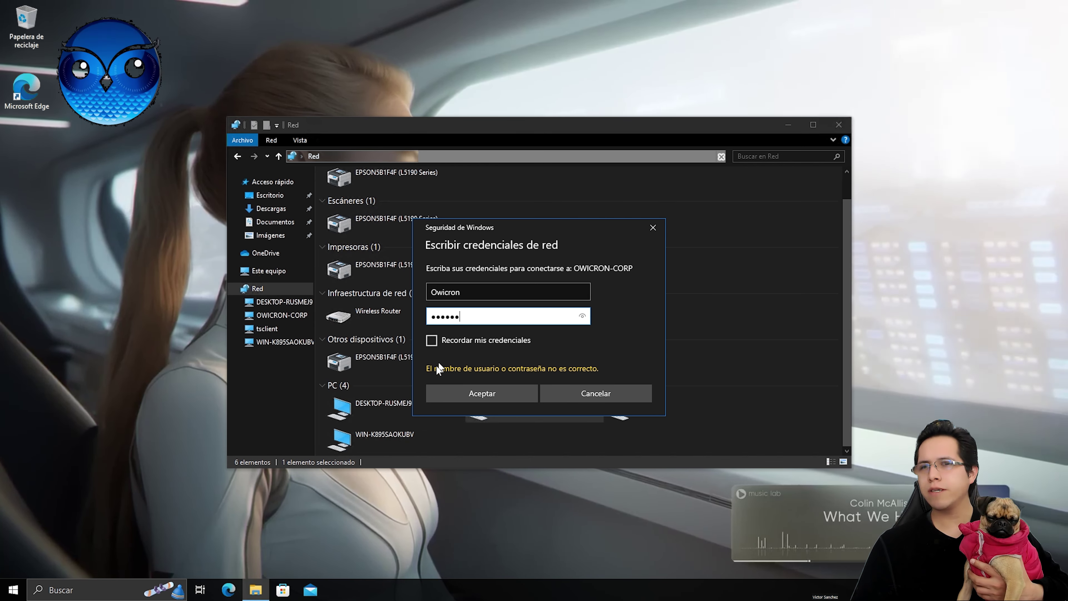
{"action": "left_click", "coordinate": [441, 341]}
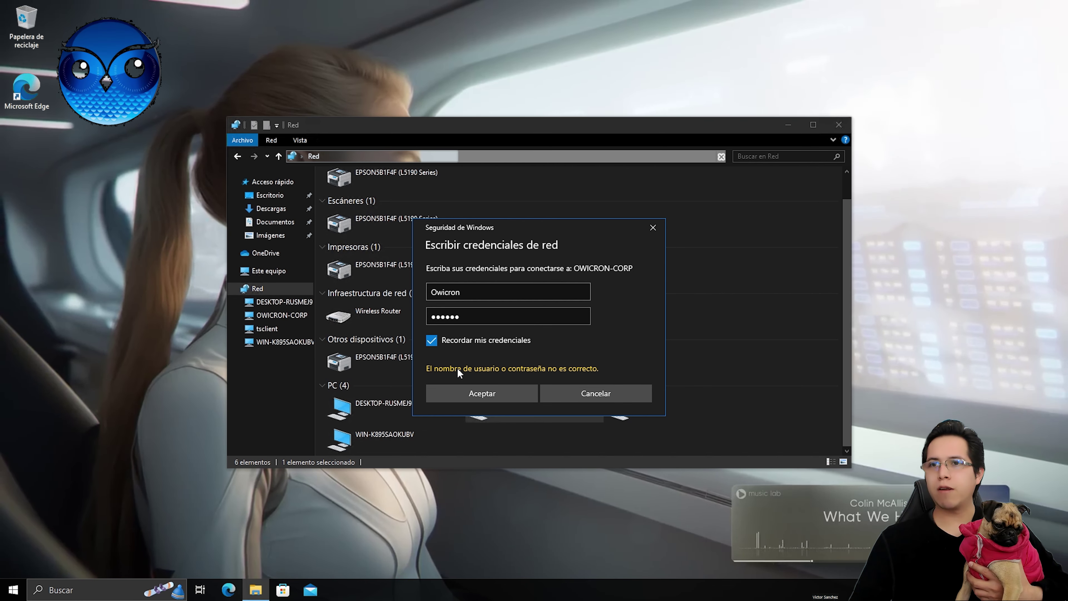
{"action": "left_click", "coordinate": [465, 395]}
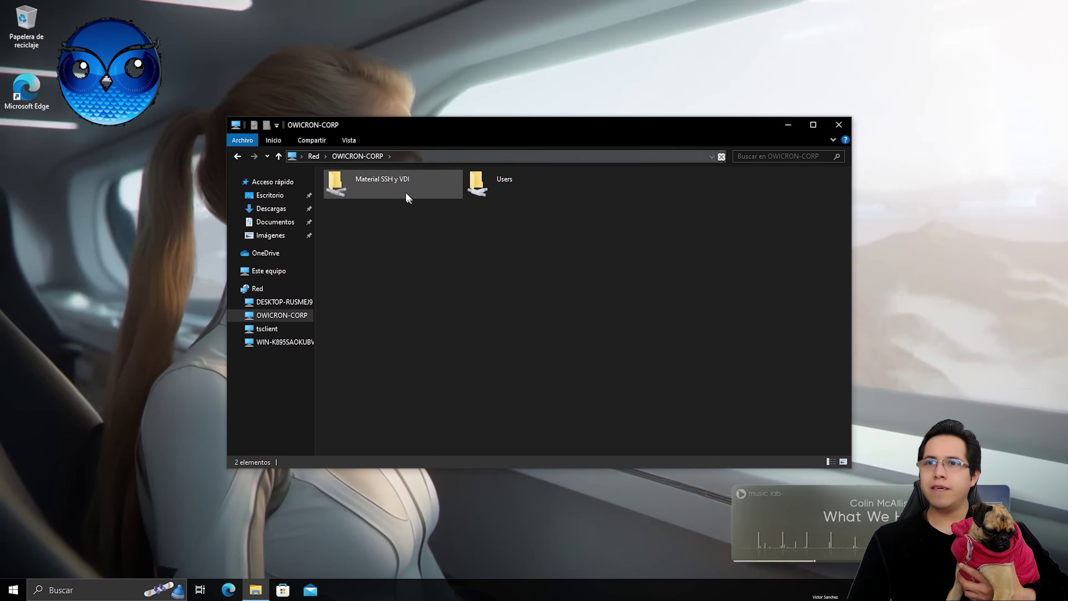